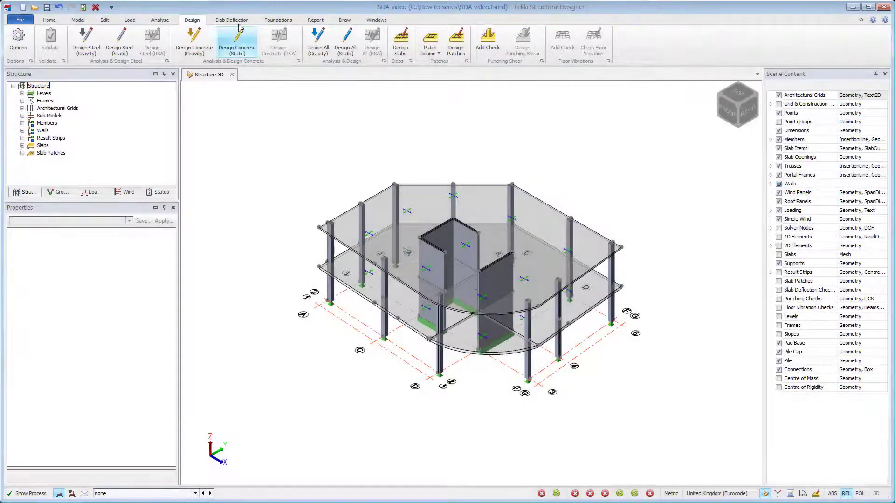
- Run Design Concrete (Static), then design all slabs and slab patches
click(238, 21)
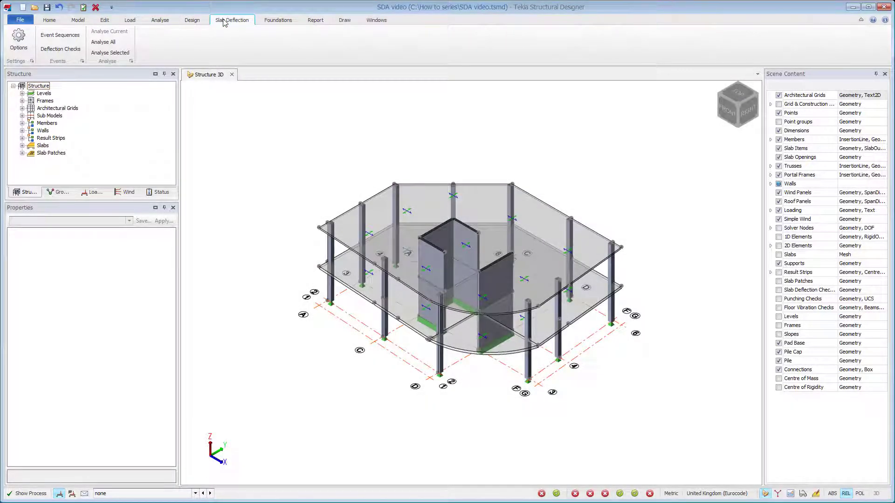
click(192, 20)
click(245, 41)
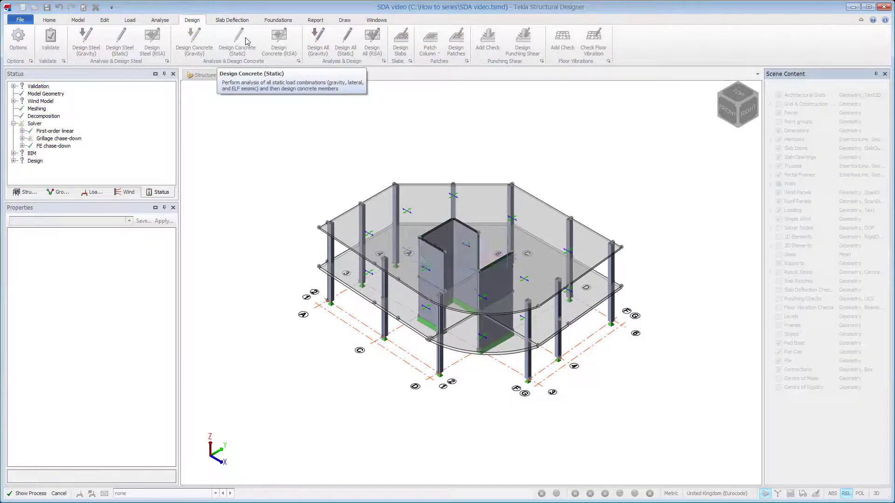
- Show the slab reinforcement, then inspect a roof slab's Deflection parameters and deselect it
click(461, 46)
click(455, 44)
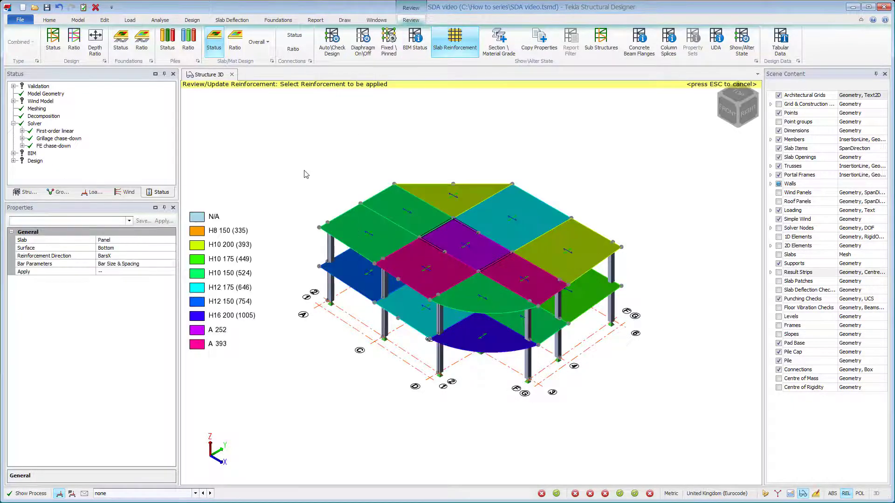
key(Escape)
click(363, 230)
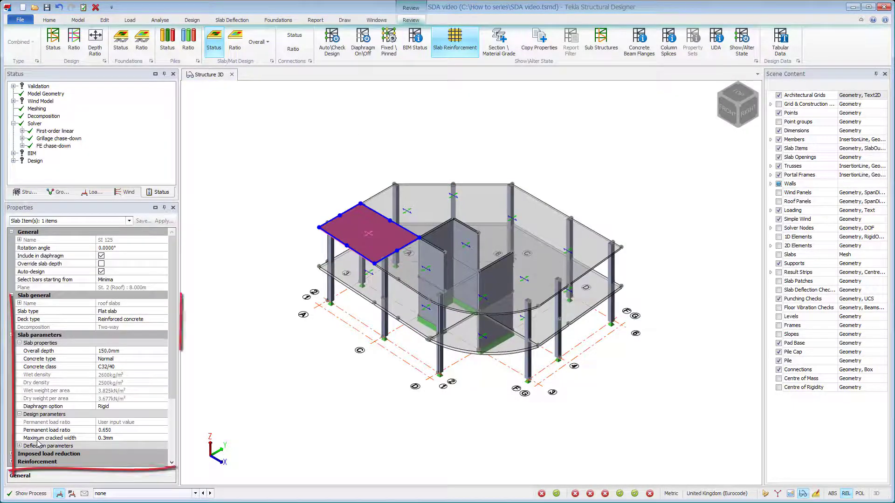
click(19, 446)
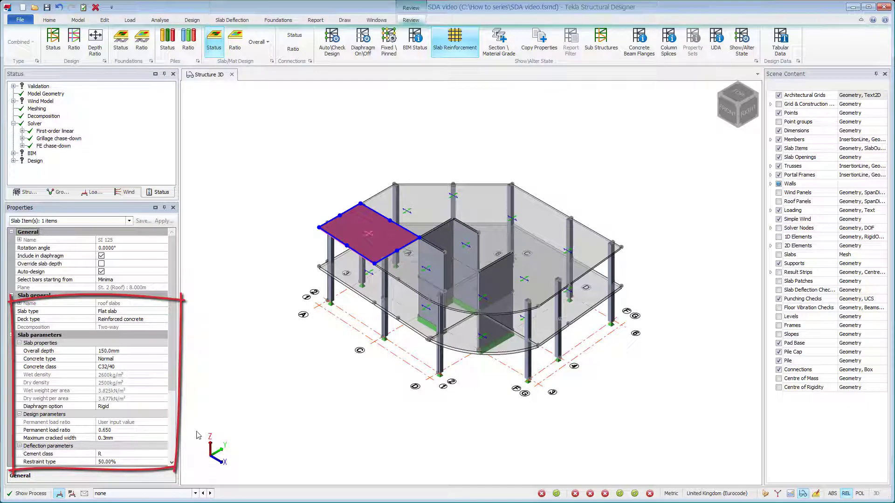
click(263, 328)
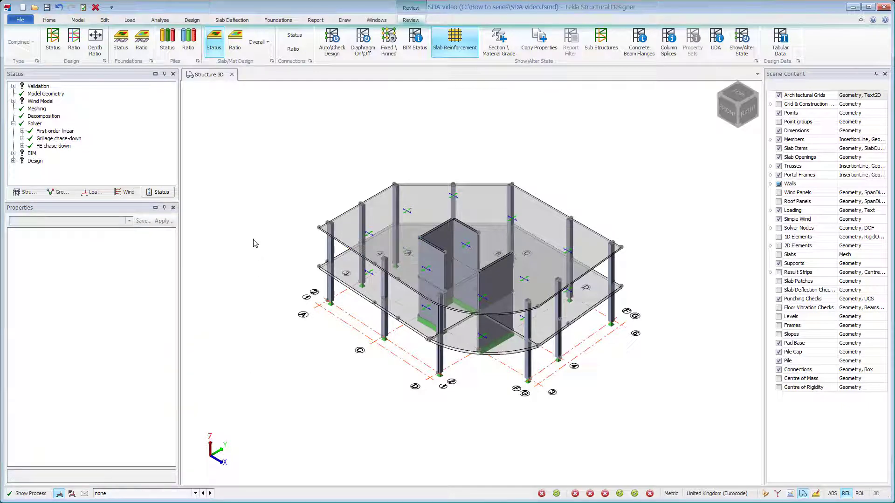
- Review the Model Settings pages for check defaults, creep, modification factors and cracking, then accept them
click(248, 20)
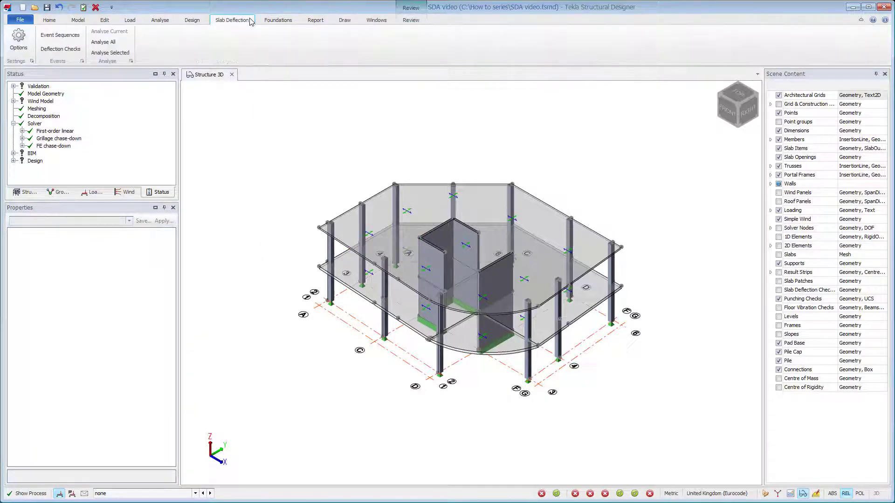
click(28, 42)
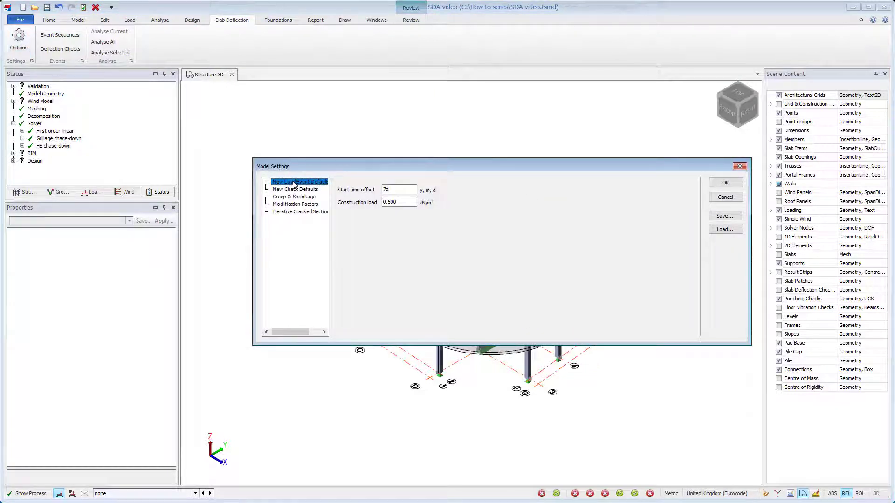
click(296, 190)
click(297, 197)
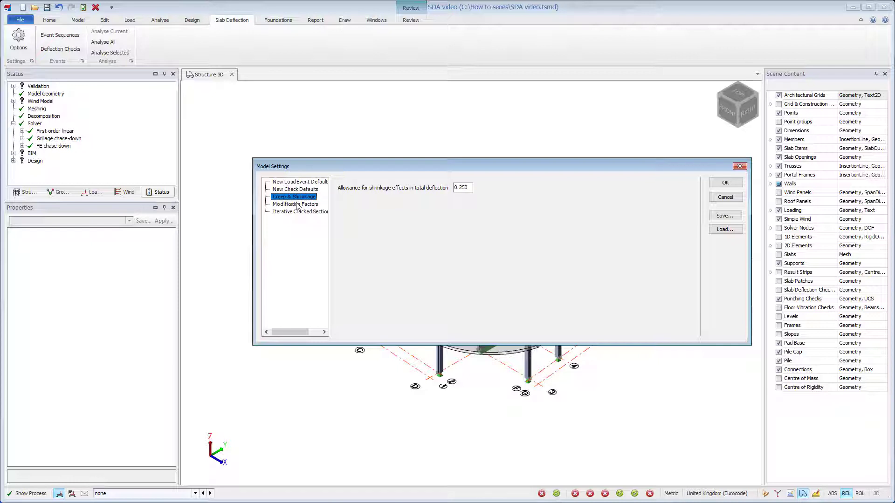
click(296, 204)
click(299, 212)
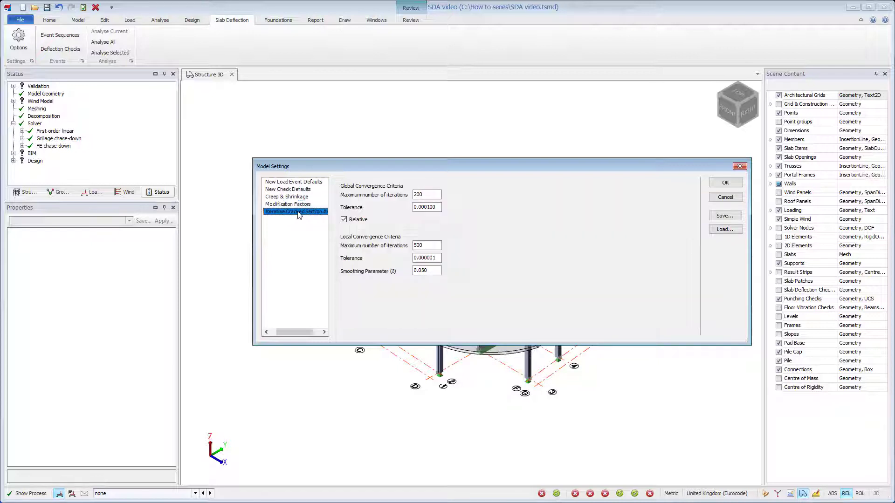
click(710, 182)
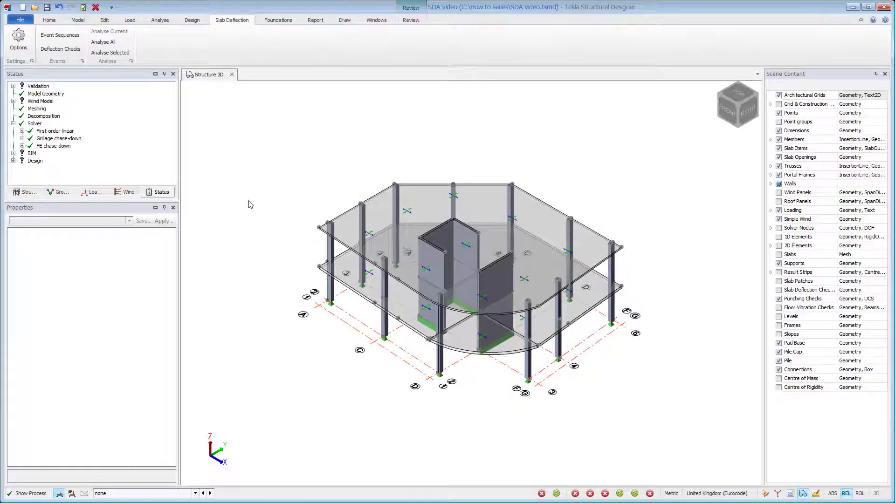
- Open Load Event Sequences and browse the Model Event Sequence's staged events
click(60, 35)
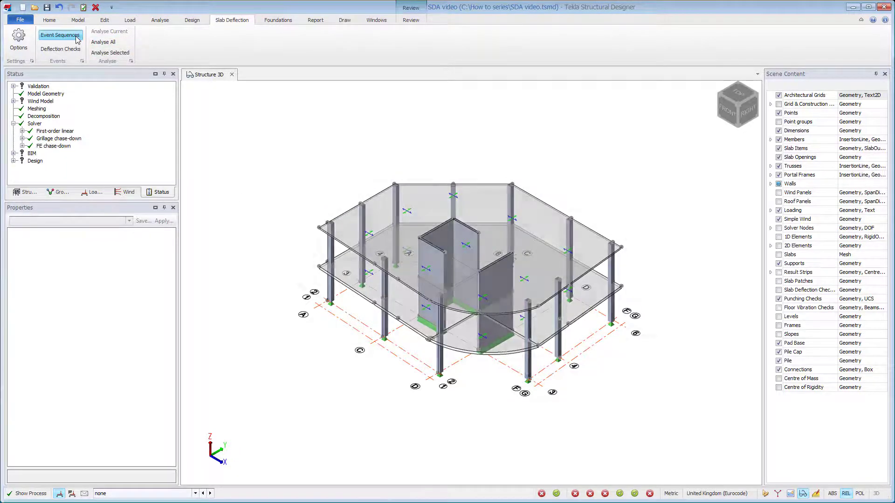
click(204, 199)
click(239, 207)
click(239, 215)
click(239, 222)
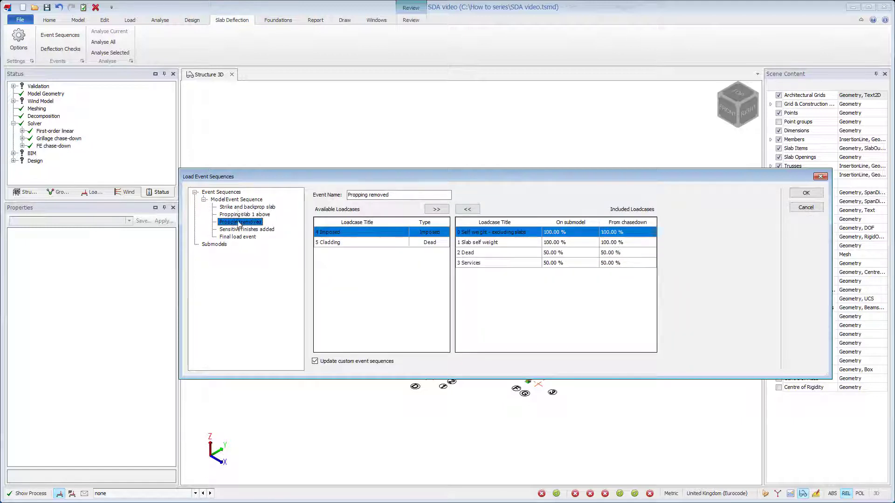
click(236, 199)
- Inspect event 2's 160.00 % slab self weight factor in the grid, leaving it unchanged
click(353, 224)
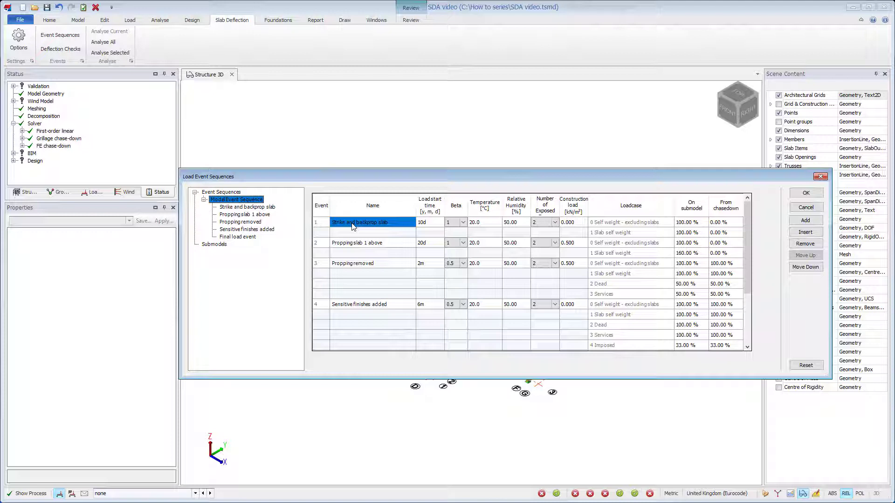
click(351, 243)
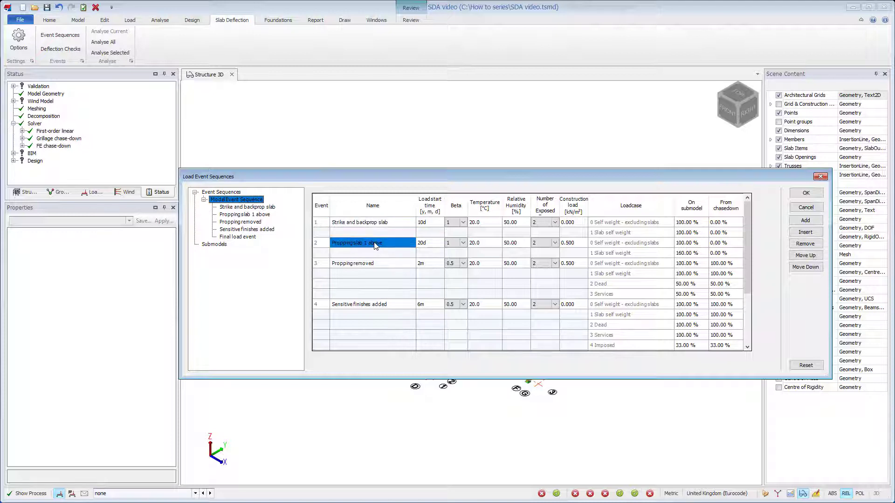
click(686, 243)
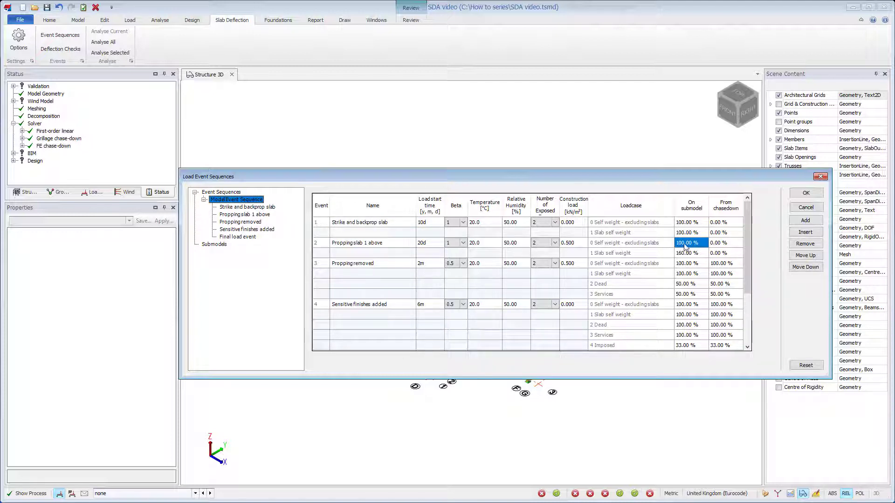
click(694, 253)
click(695, 254)
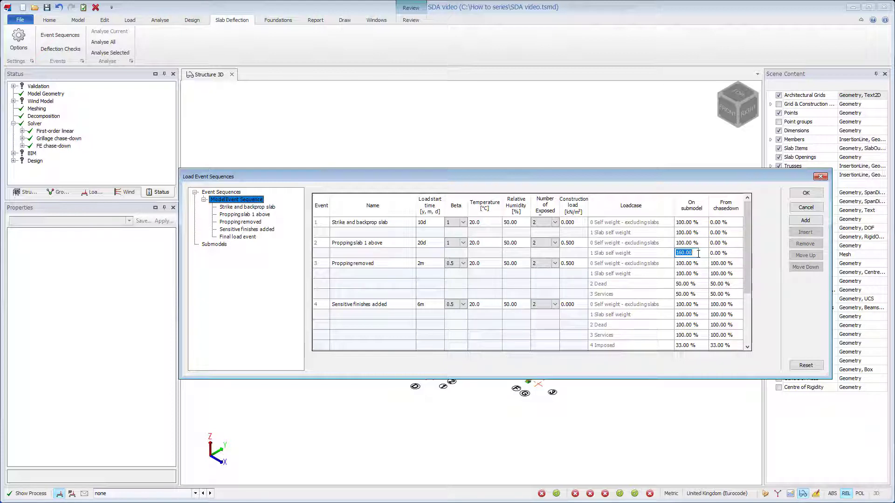
click(639, 256)
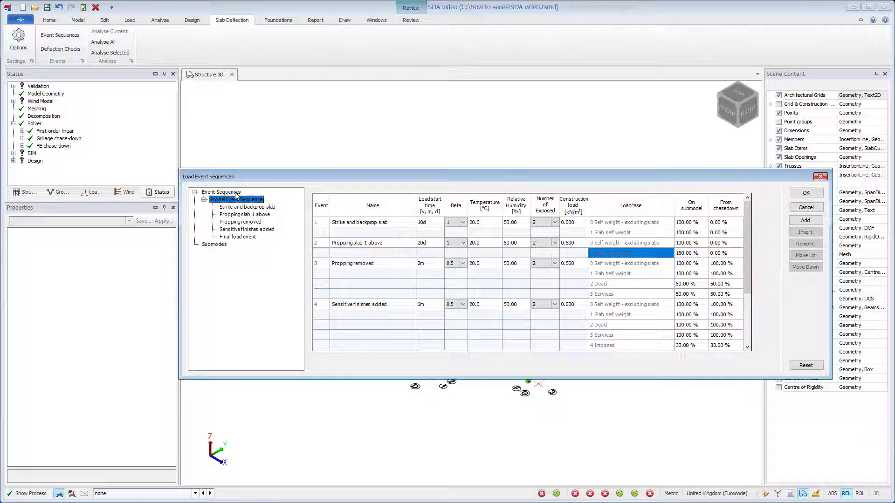
- Add a new custom event sequence named 'for roof'
click(221, 192)
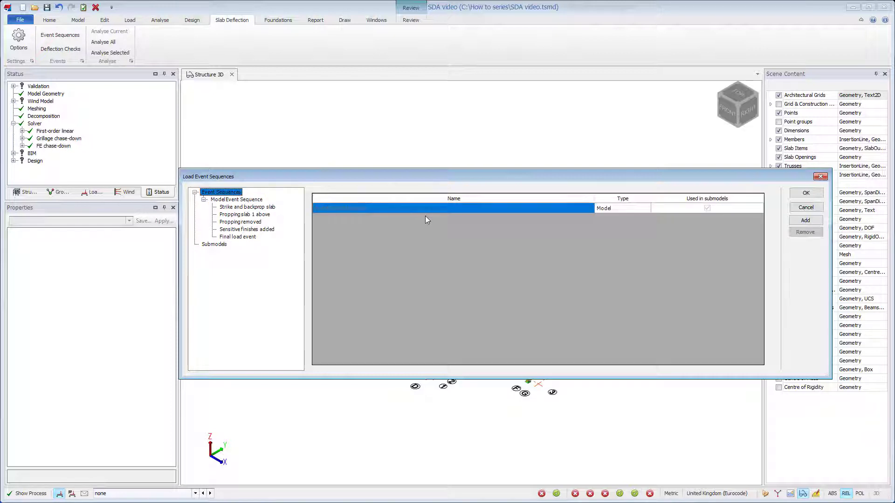
click(805, 220)
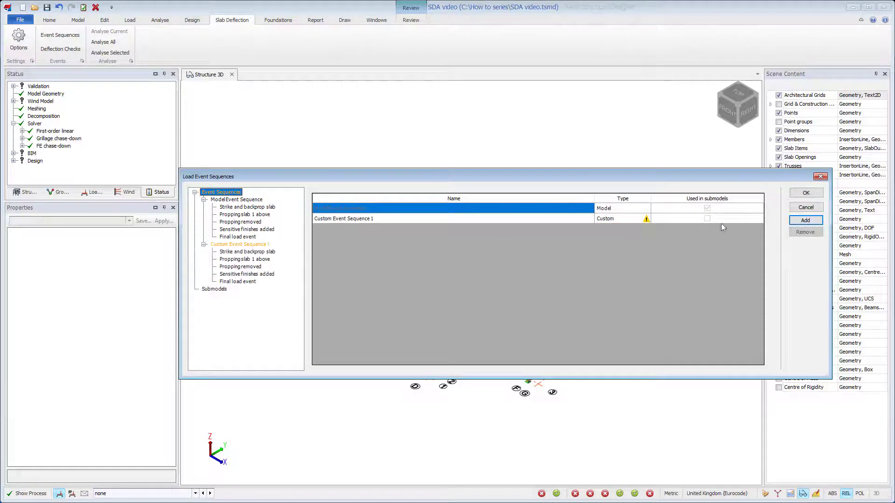
click(372, 220)
click(373, 219)
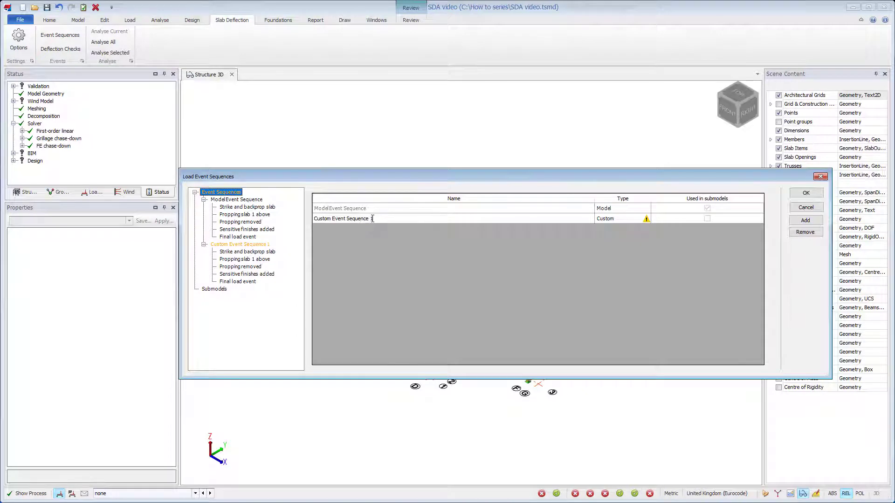
text(for roof)
- Set the roof sequence's event 2 slab self weight factor to 100 %
click(277, 245)
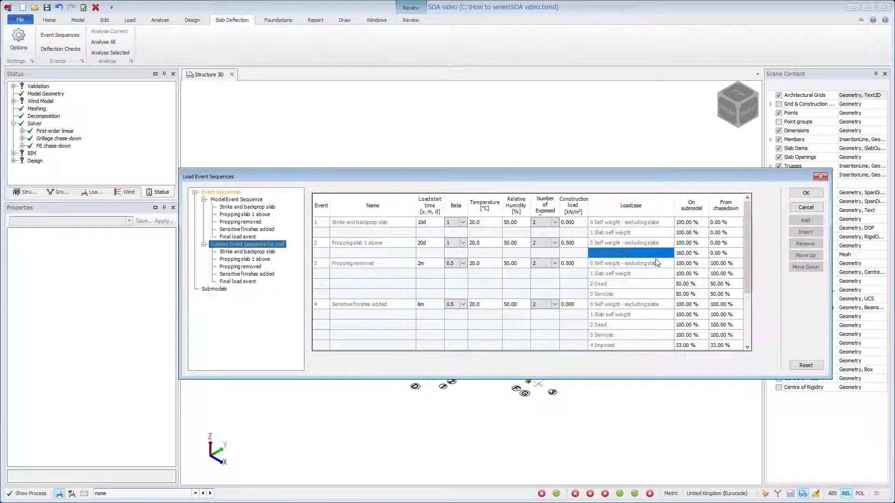
click(700, 255)
text(100)
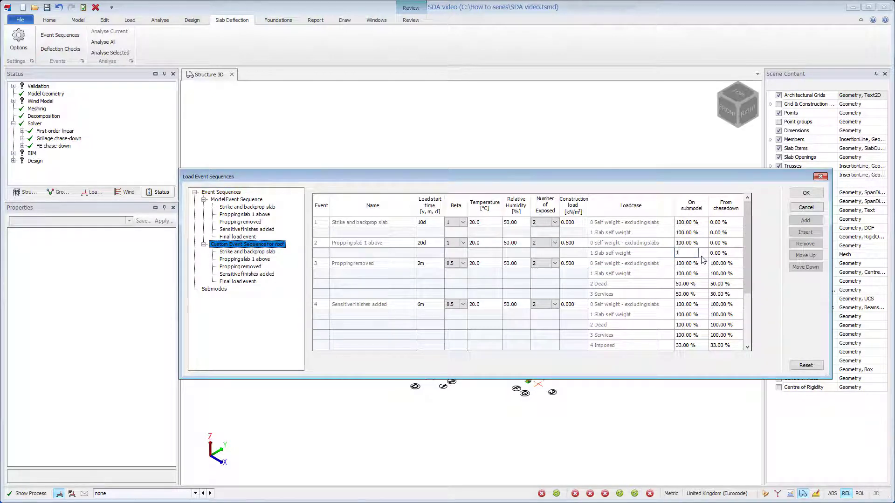
click(656, 253)
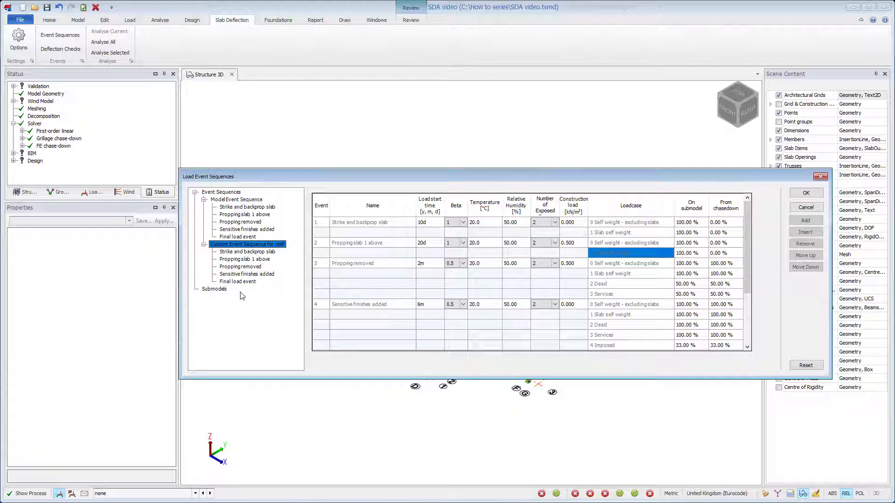
- Assign the 'for roof' sequence to submodel 2 and close with OK
click(218, 291)
click(745, 208)
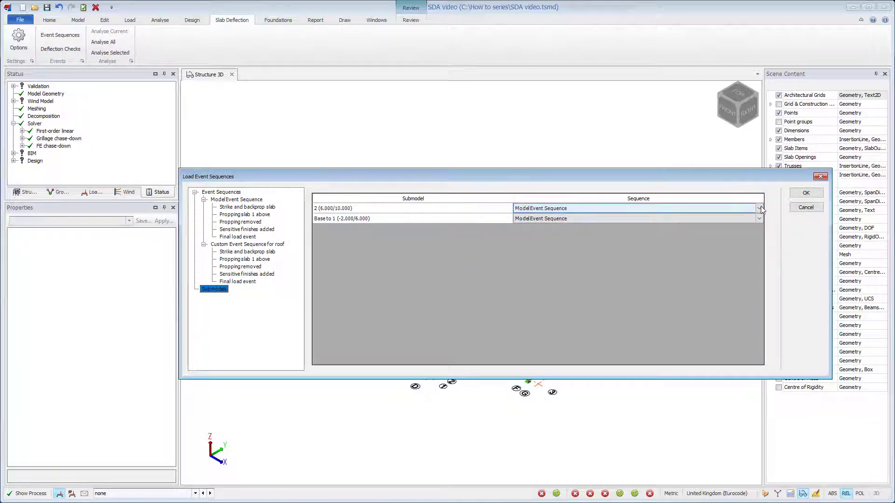
click(759, 208)
click(760, 225)
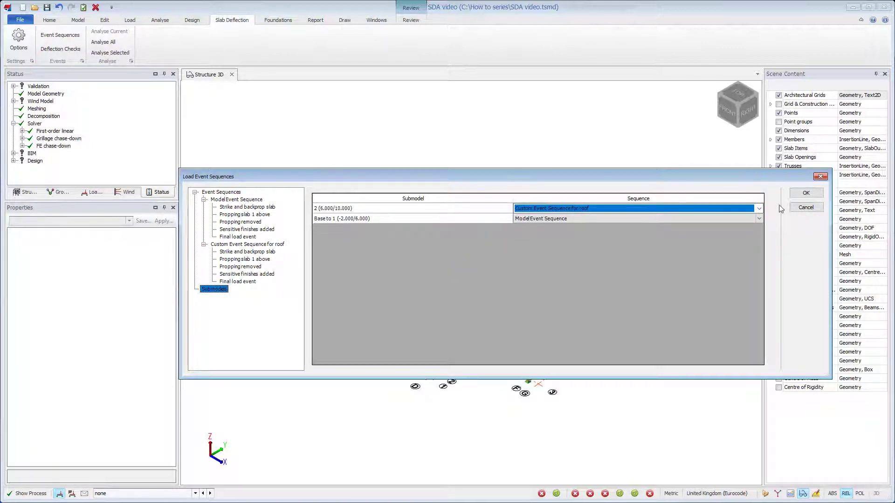
click(806, 194)
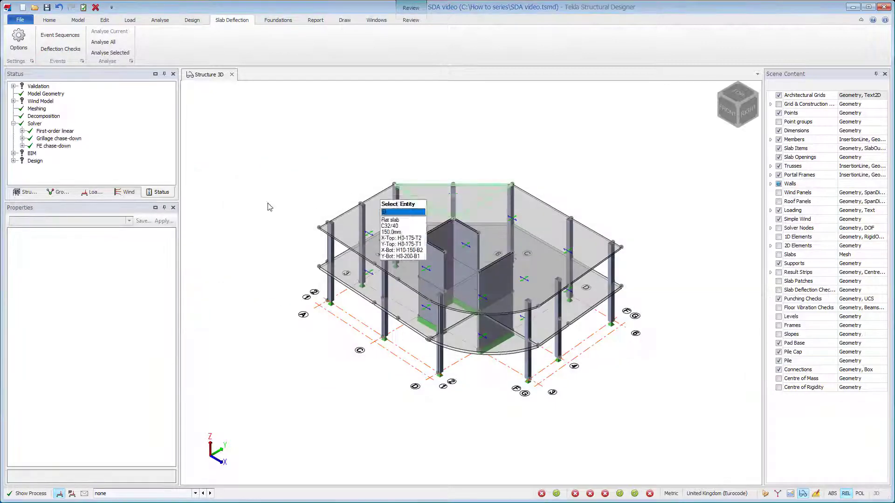
- Run Analyse All to compute slab deflections for every slab
click(114, 42)
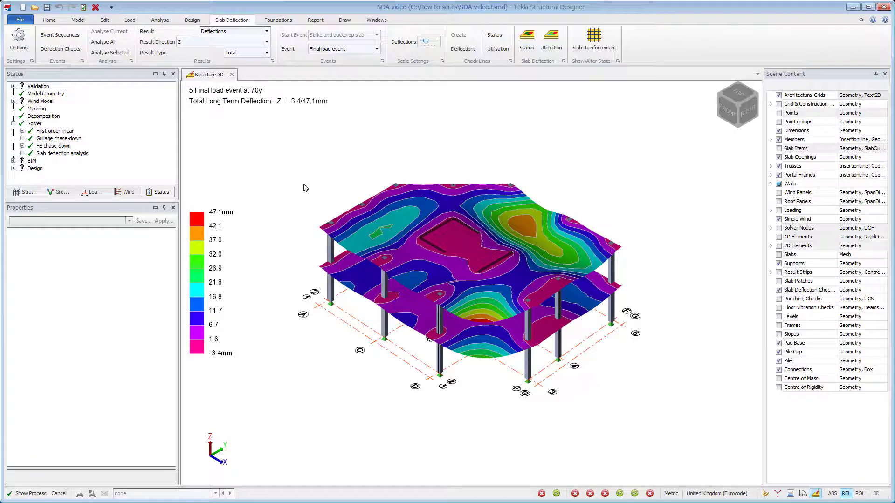
shift+middle_drag(307, 187, 433, 185)
scroll(433, 185, up, 4)
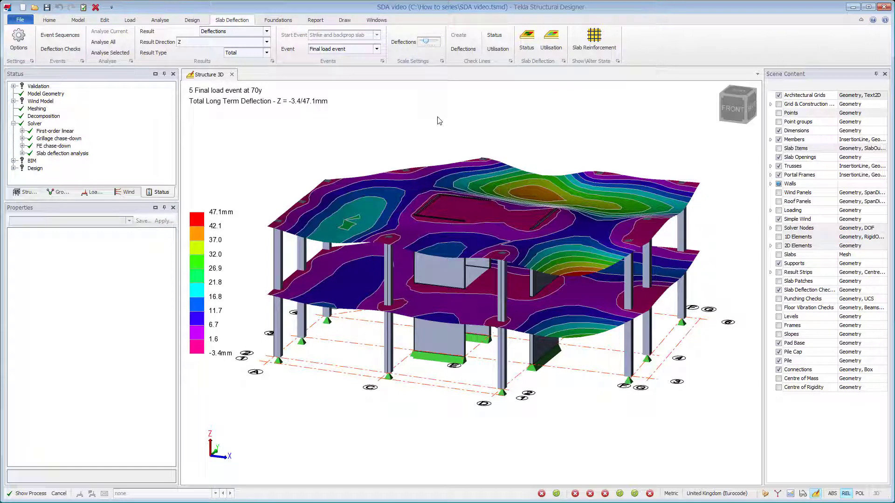
scroll(566, 275, up, 5)
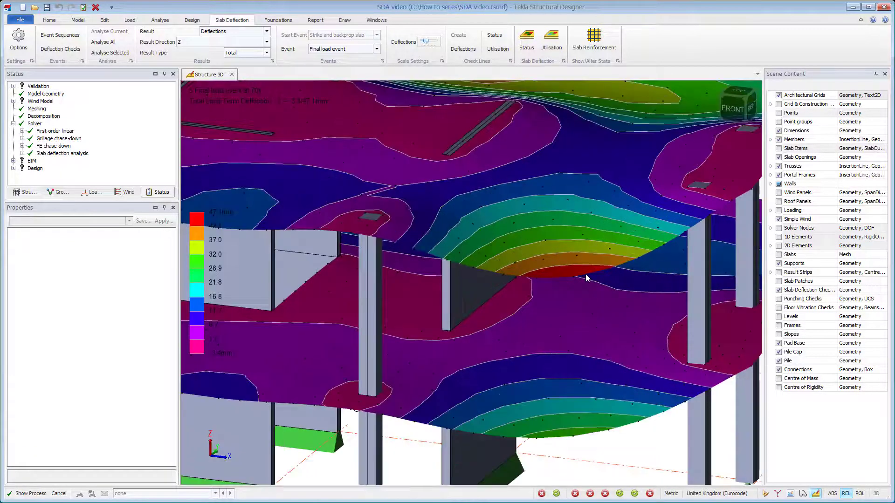
mouse_move(573, 278)
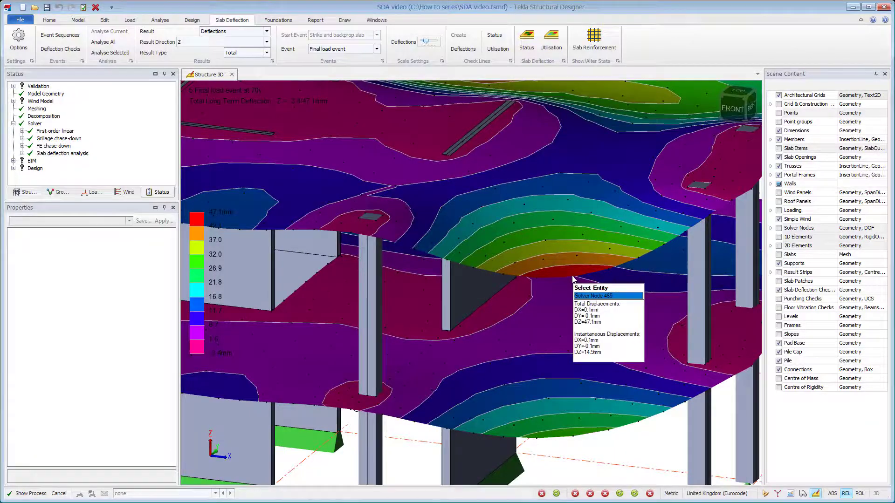
scroll(539, 225, down, 8)
scroll(548, 233, down, 3)
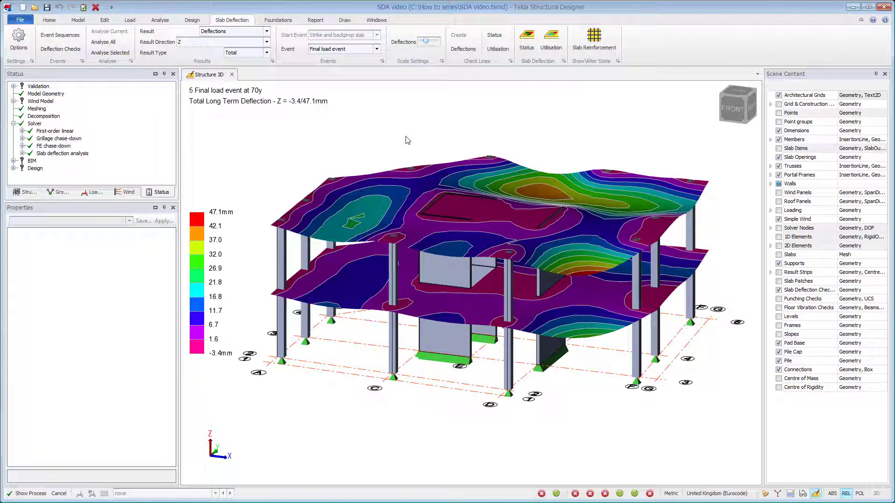
click(267, 53)
click(251, 61)
click(322, 53)
click(322, 53)
click(248, 52)
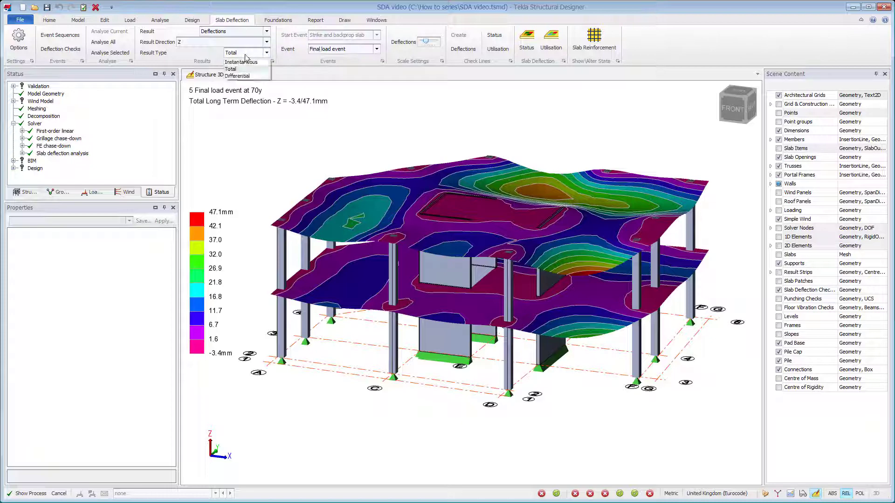
click(240, 75)
click(326, 35)
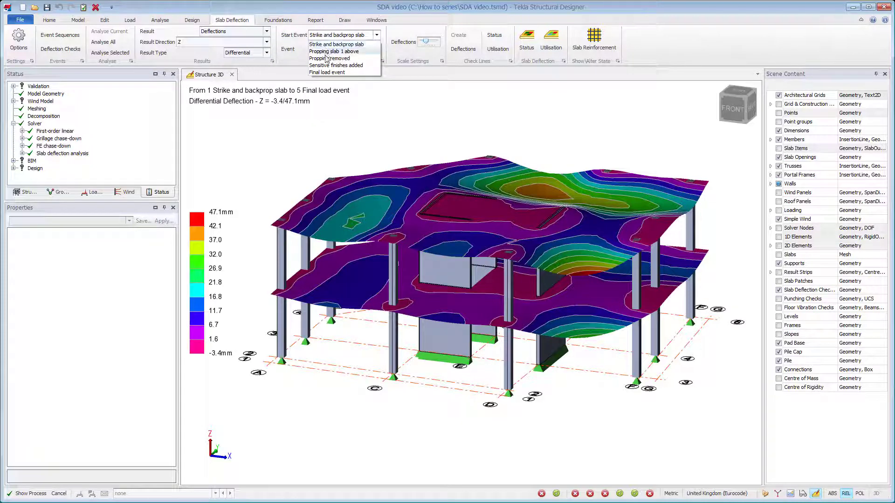
click(328, 65)
click(252, 52)
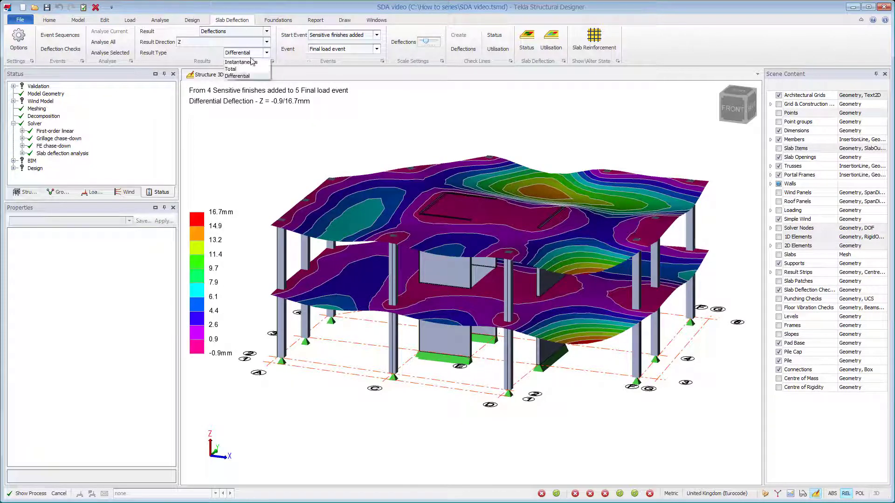
click(241, 62)
click(251, 52)
click(230, 69)
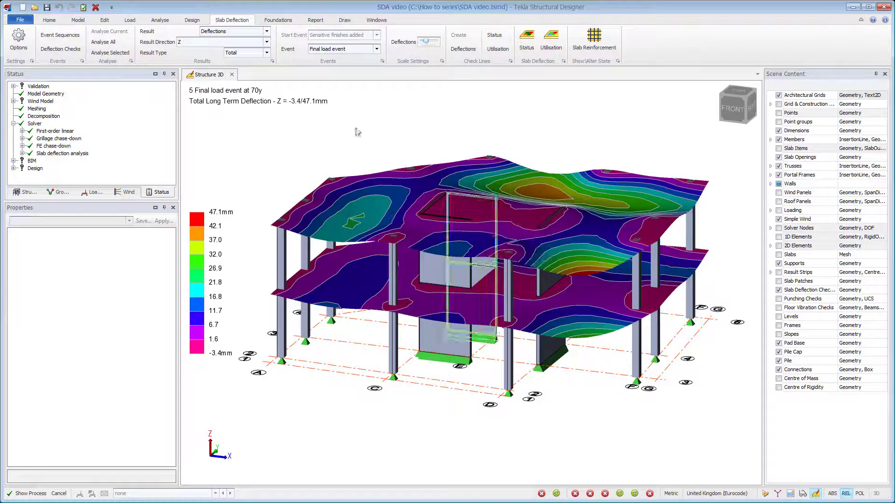
- Show Extent of Cracking at Propping slab 1 above, then at the Final load event
click(252, 31)
click(222, 45)
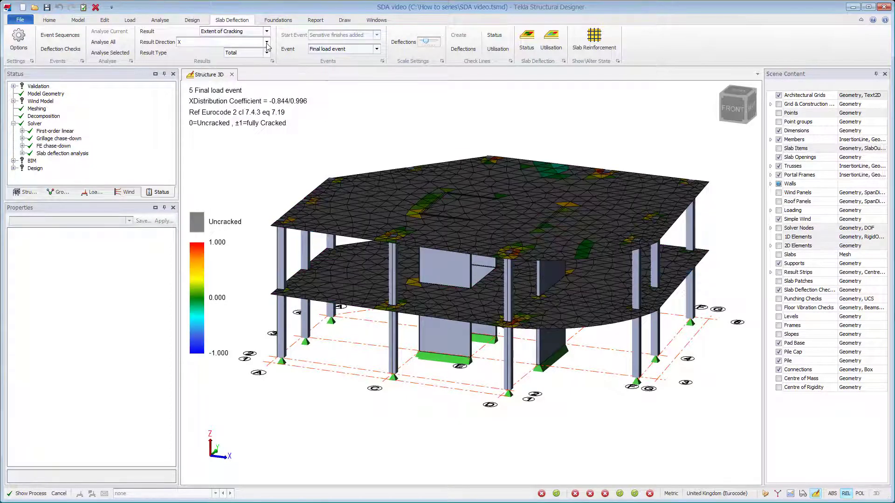
click(326, 49)
click(328, 65)
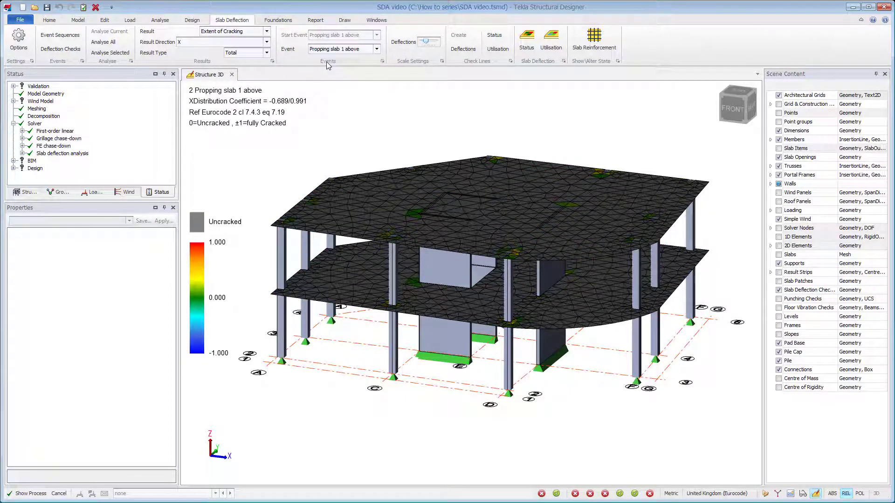
click(328, 49)
click(329, 88)
mouse_move(521, 246)
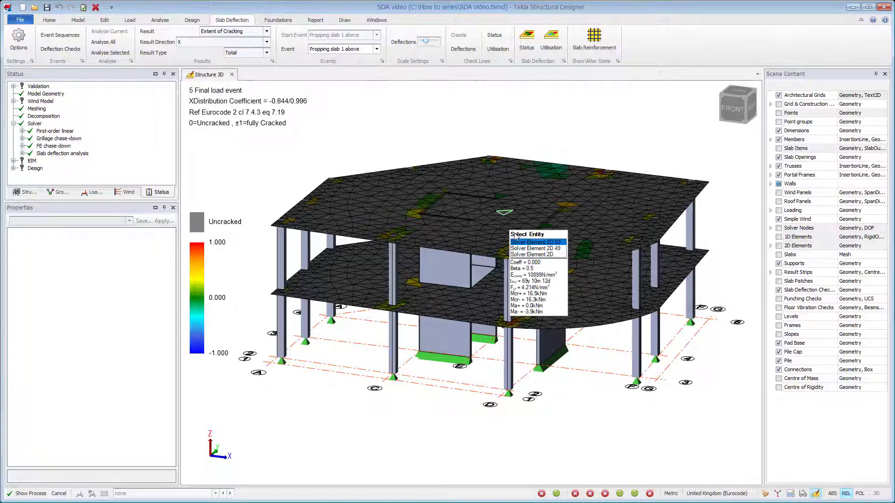
scroll(520, 245, up, 5)
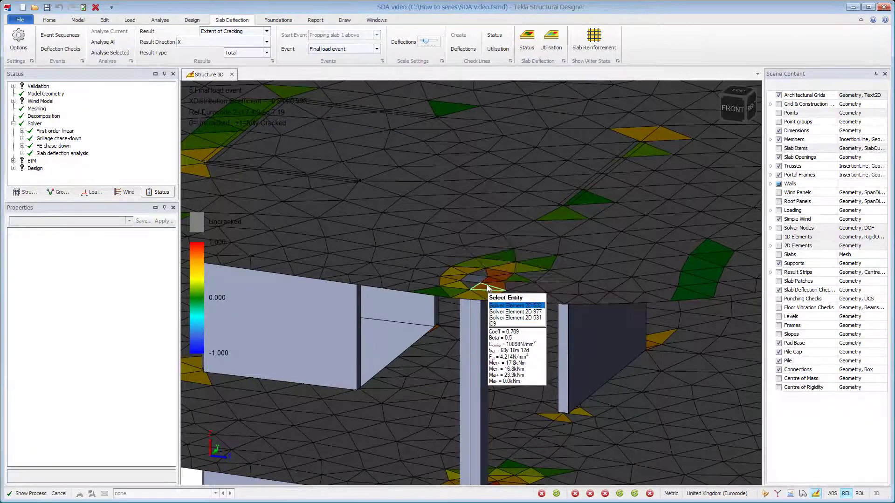
scroll(474, 199, down, 3)
scroll(475, 200, down, 5)
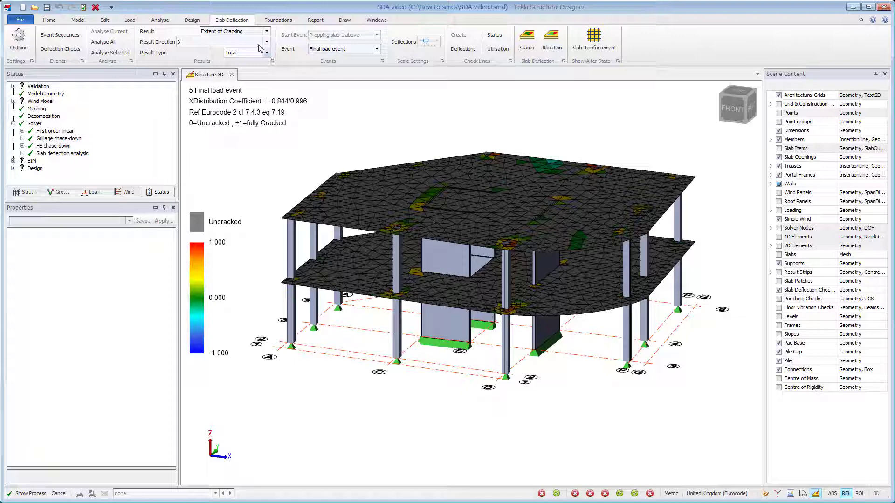
click(245, 33)
- Show X creep, cracking and shrinkage stiffness, then Effective Reinforcement, then no result contours
click(240, 55)
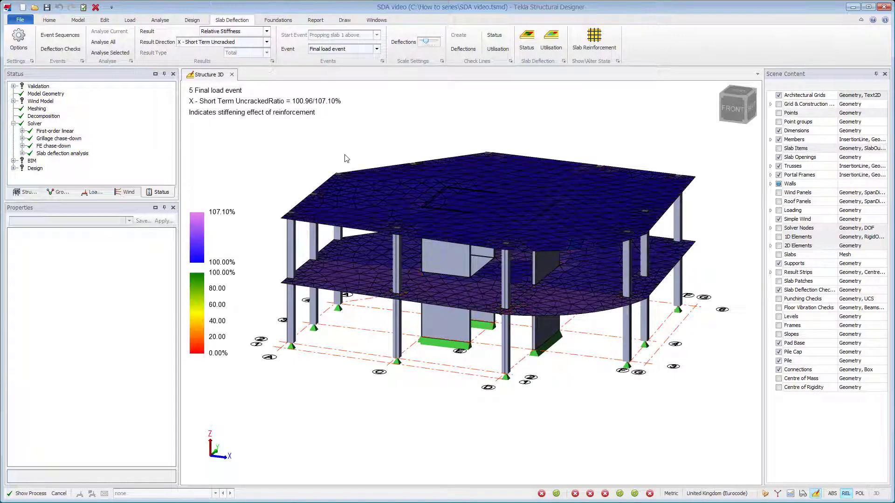
click(255, 42)
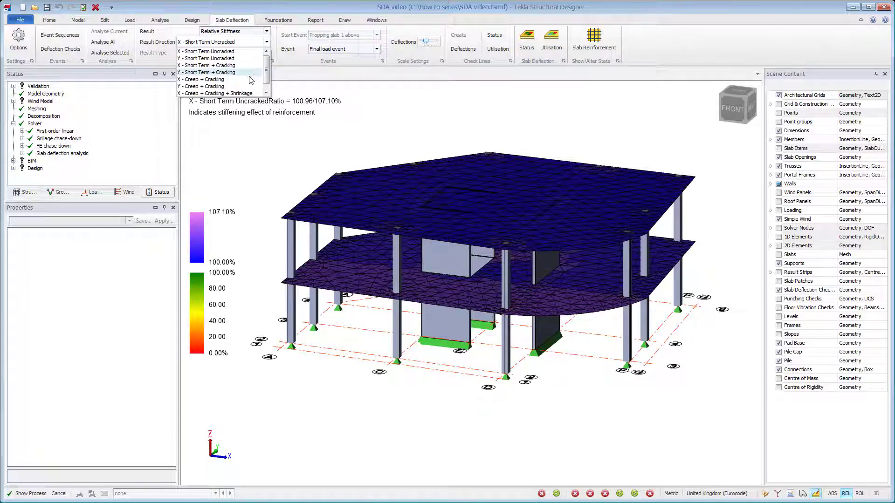
click(233, 93)
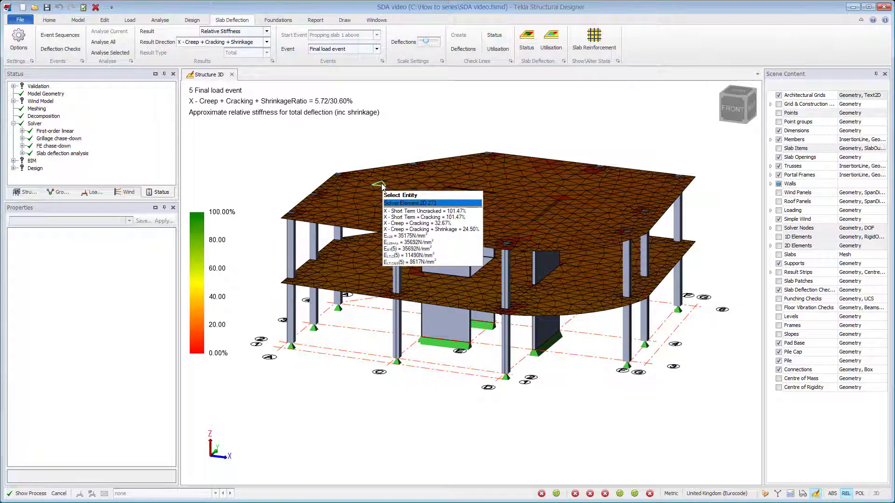
click(241, 33)
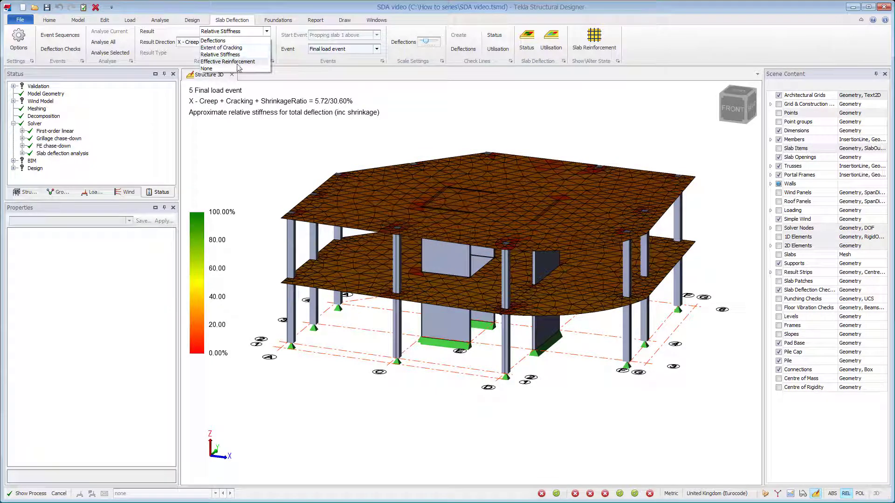
click(231, 63)
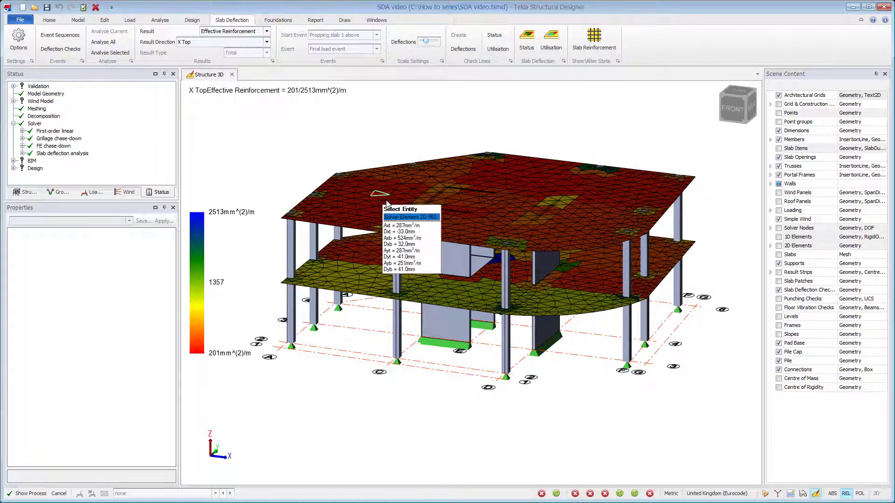
click(251, 32)
click(219, 38)
- Export roof slab SI 126's effective modulus report to Excel, then close it without saving
click(332, 188)
right_click(334, 187)
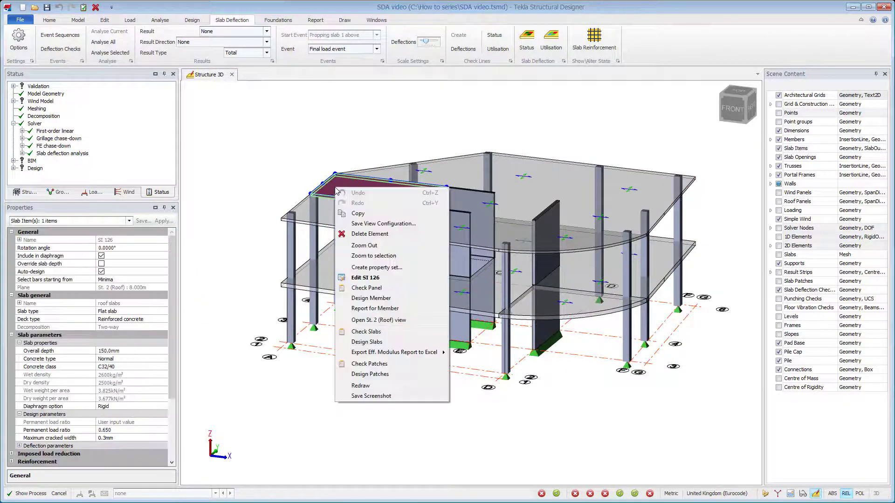
mouse_move(416, 357)
click(494, 353)
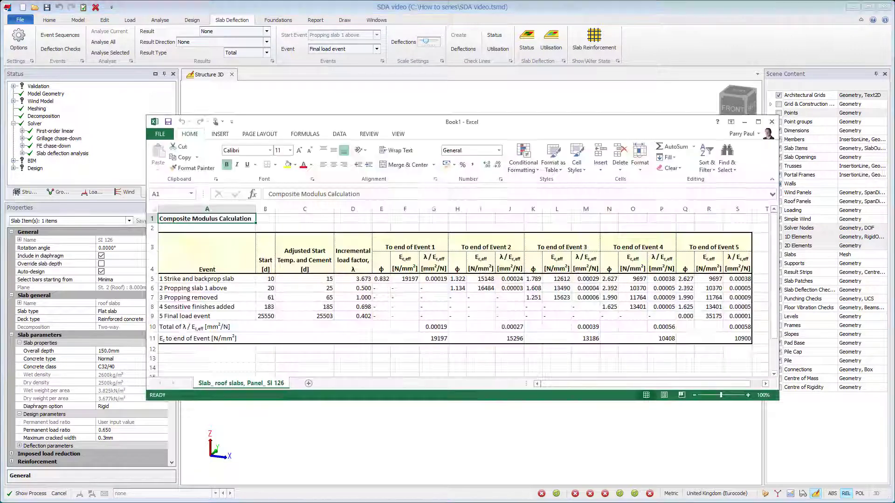
click(434, 350)
click(772, 122)
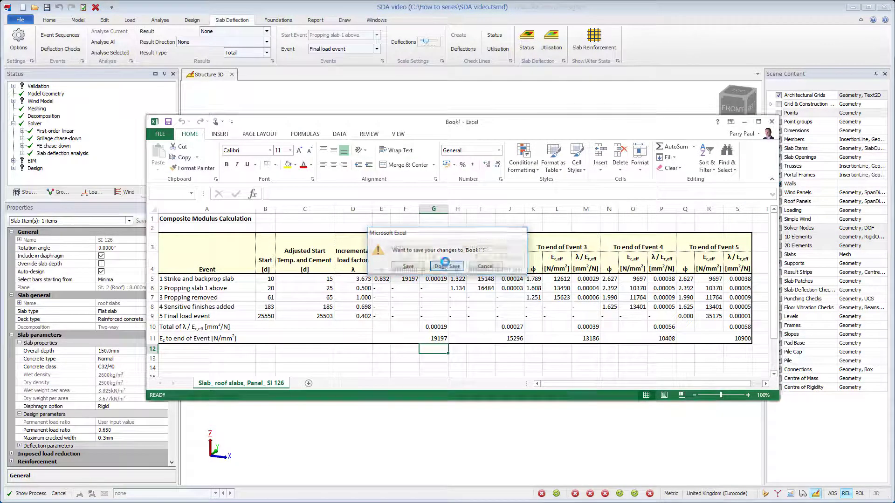
click(445, 267)
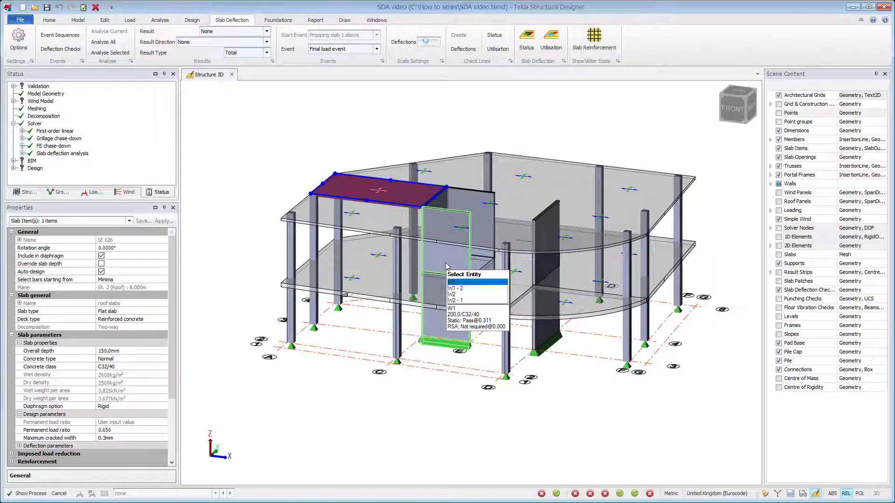
- Open the St. 1 (Level 1) 2D view, rerun Analyse All, and zoom into the contours
key(Escape)
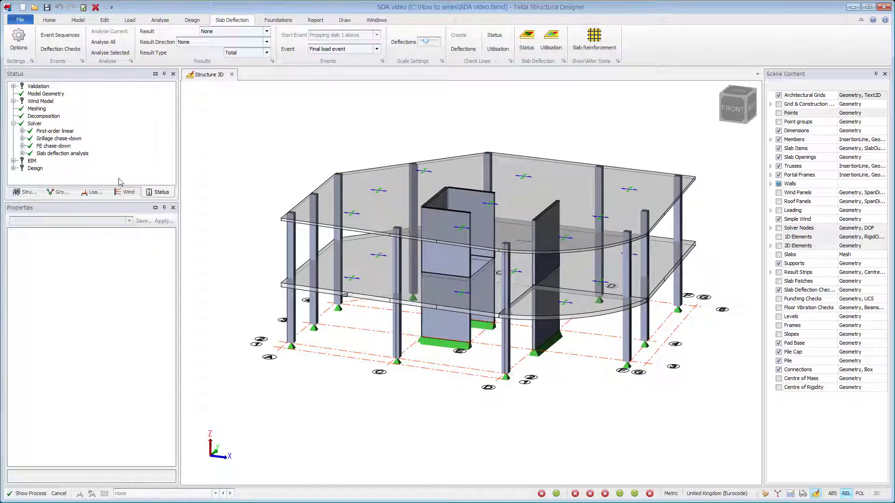
click(25, 192)
click(22, 93)
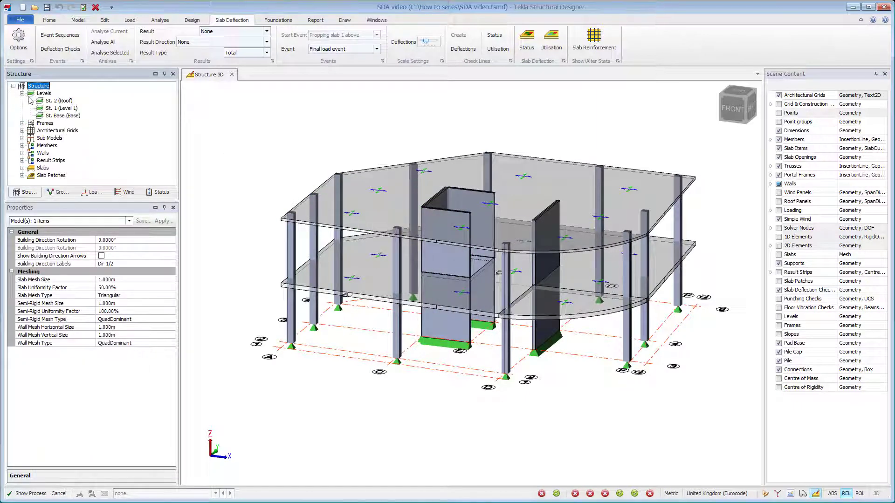
double_click(52, 108)
click(108, 42)
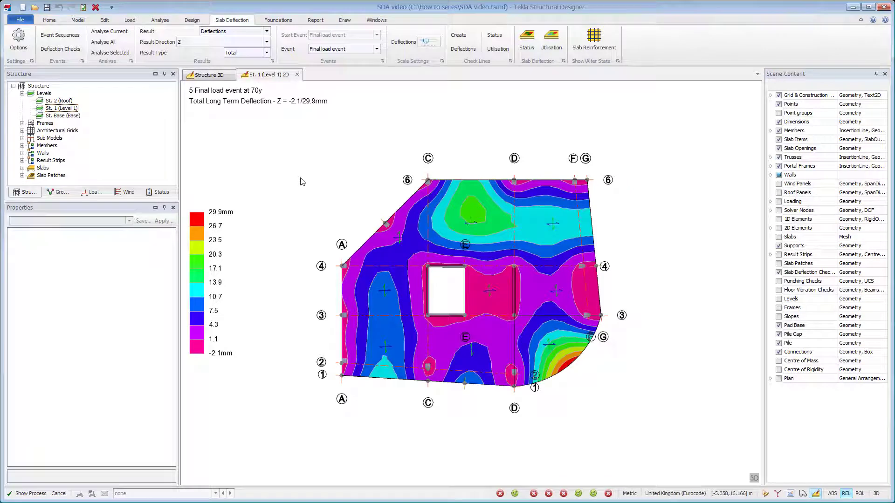
scroll(345, 196, up, 3)
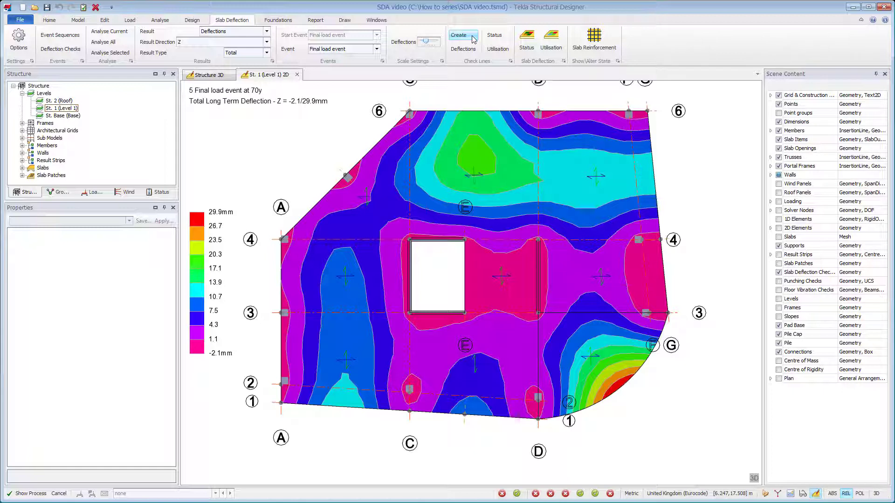
- Check the Sensitive Finishes type, start and end events in the check catalogue, then close it
click(61, 49)
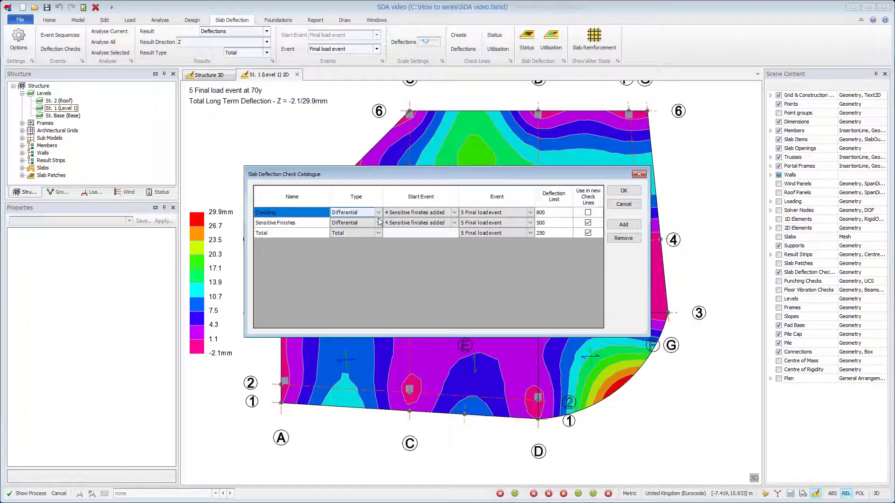
click(378, 223)
click(417, 223)
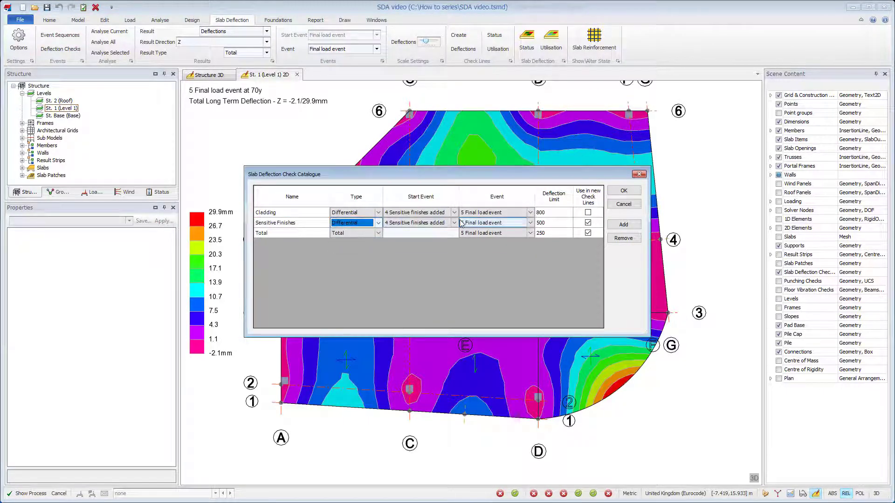
click(453, 223)
click(410, 256)
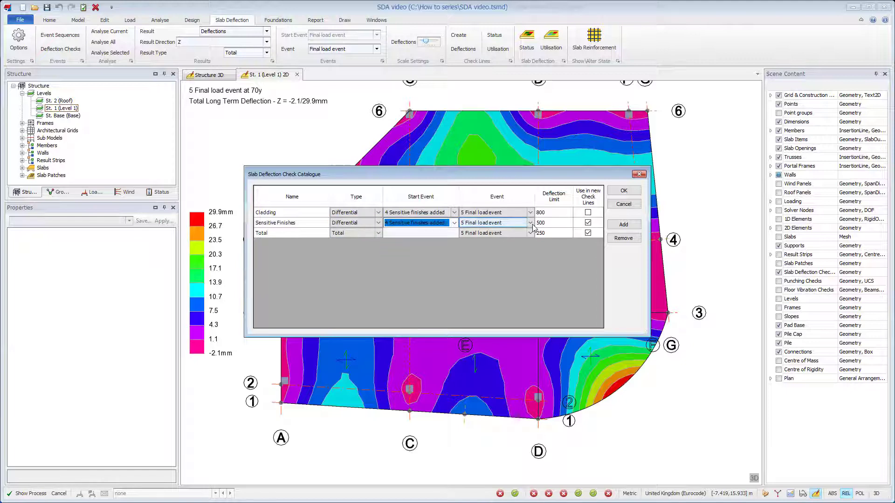
click(530, 222)
click(494, 264)
click(623, 190)
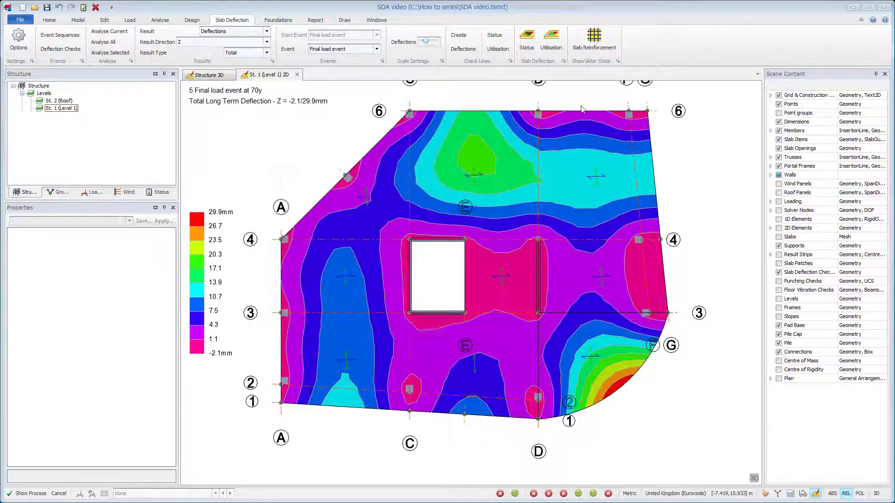
- Create Level 1 check lines from D/2 to G/3 and from D/3 to the curved slab edge
click(459, 35)
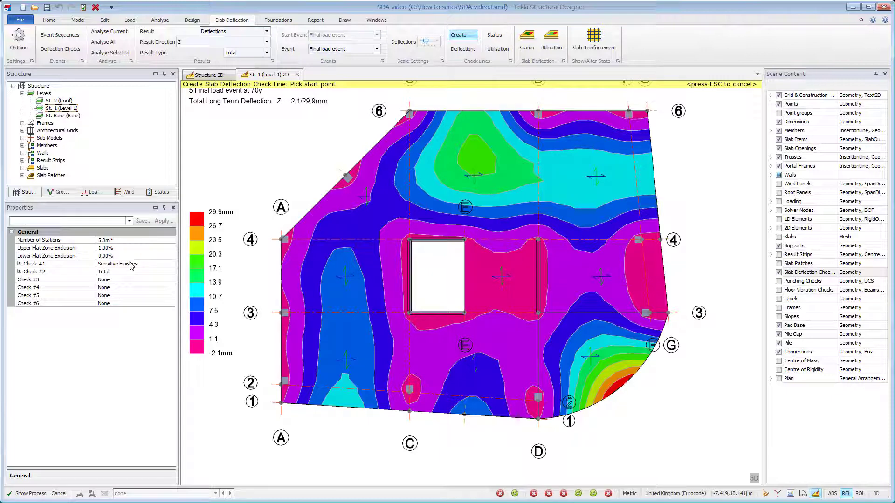
click(538, 398)
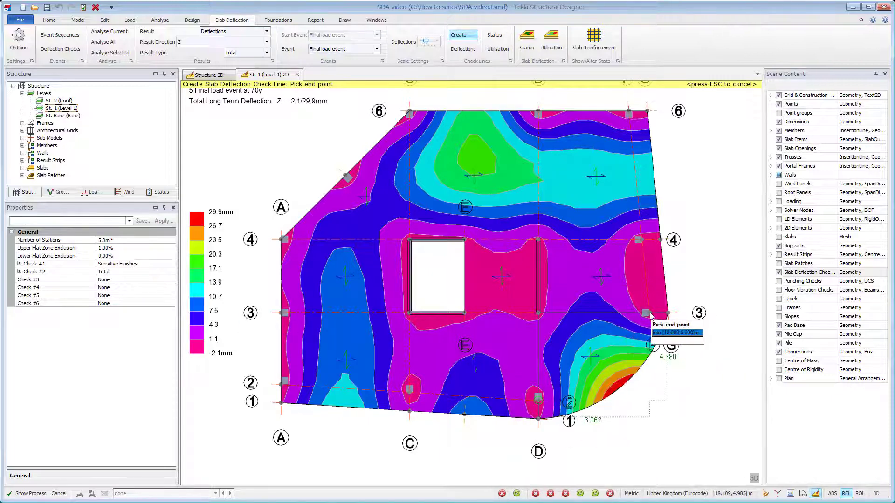
click(646, 314)
click(539, 314)
click(627, 390)
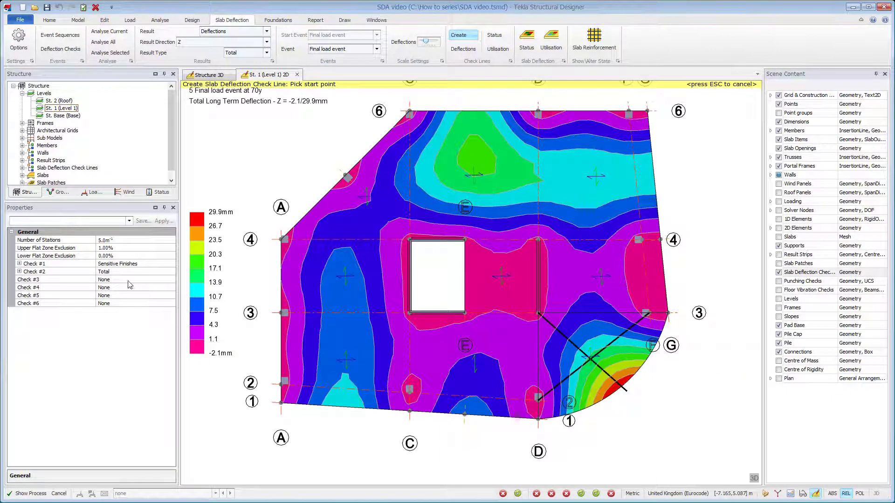
- Set Check #3 to Cladding and draw an edge check line A/4 → C/6 → grid 6 corner
click(130, 280)
click(171, 279)
click(112, 322)
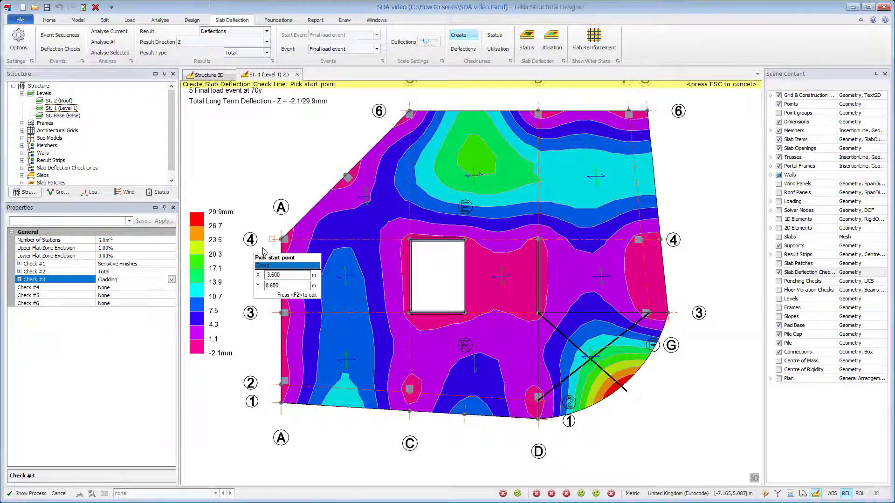
click(281, 279)
click(409, 111)
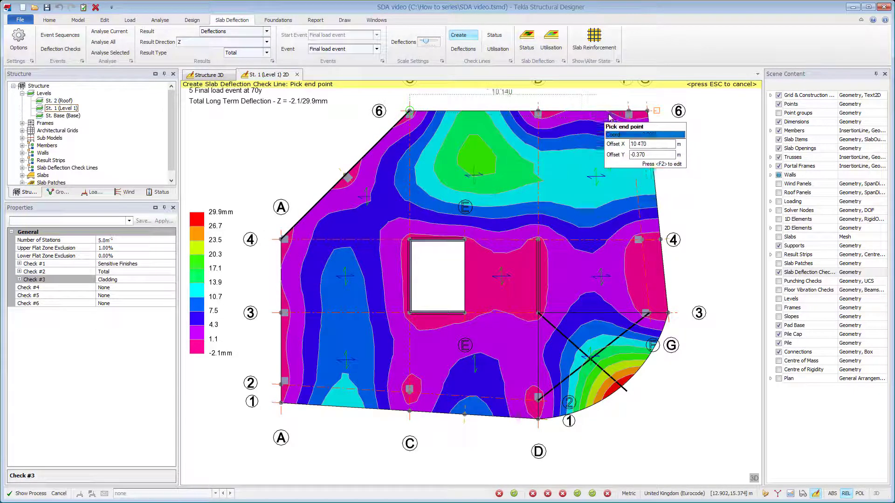
click(646, 111)
key(Escape)
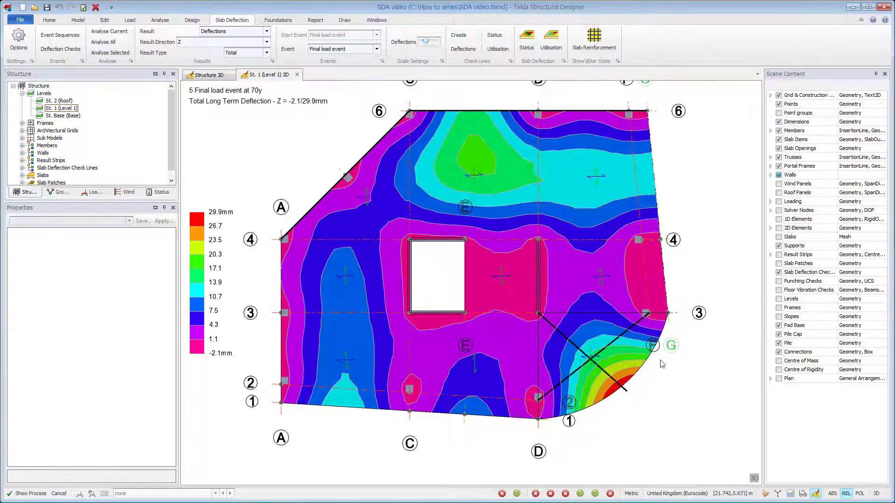
- Move the crossing CL 69 line's end point, set Result to None, and show check-line deflections
click(625, 393)
click(624, 392)
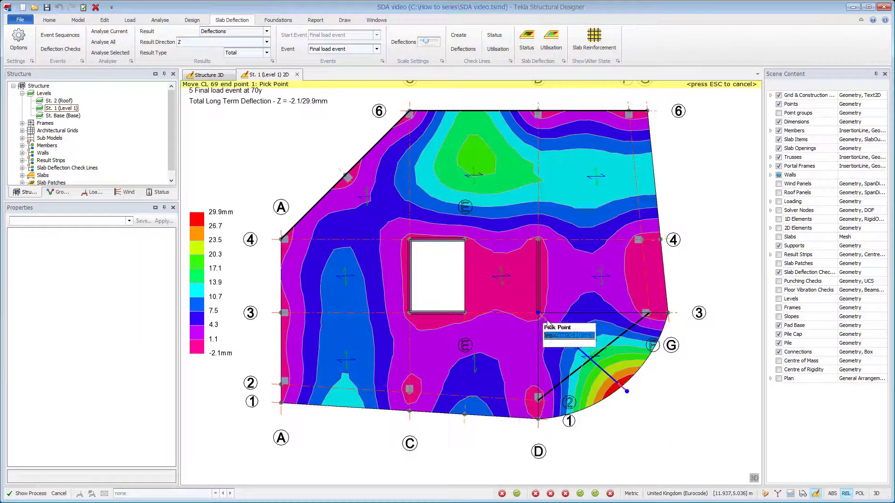
click(592, 364)
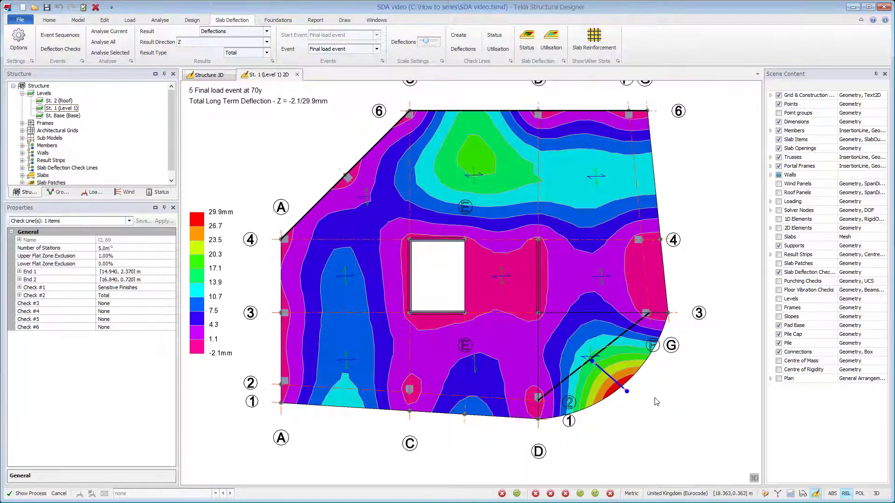
click(242, 31)
click(243, 69)
click(462, 49)
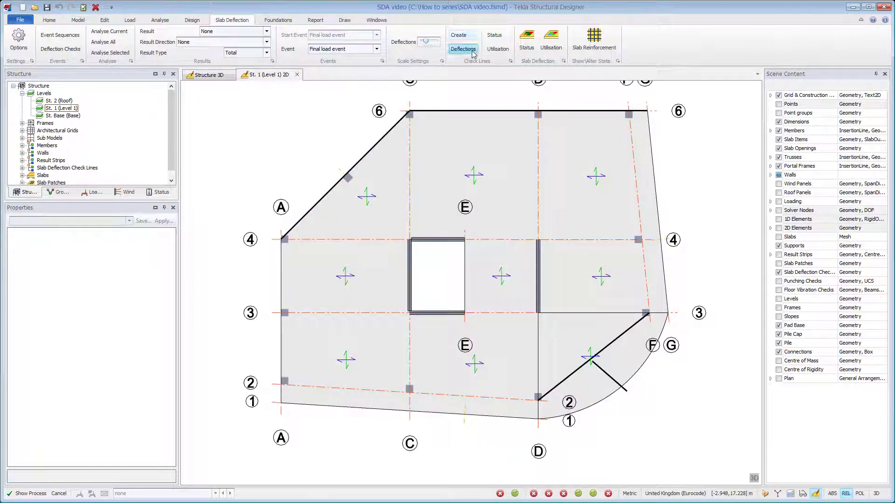
- In 3D, open the CL 69 deflection diagram: 15.4 to 29.8 mm, slope 1:147
click(754, 479)
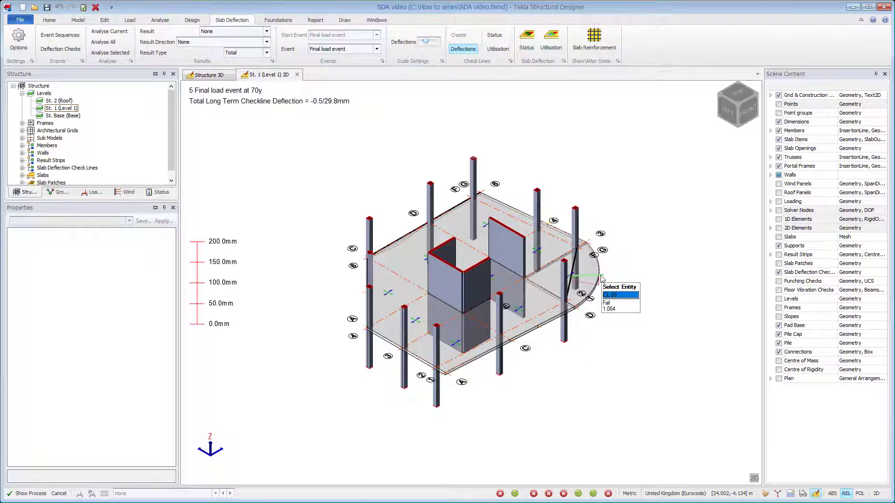
right_click(601, 278)
click(636, 346)
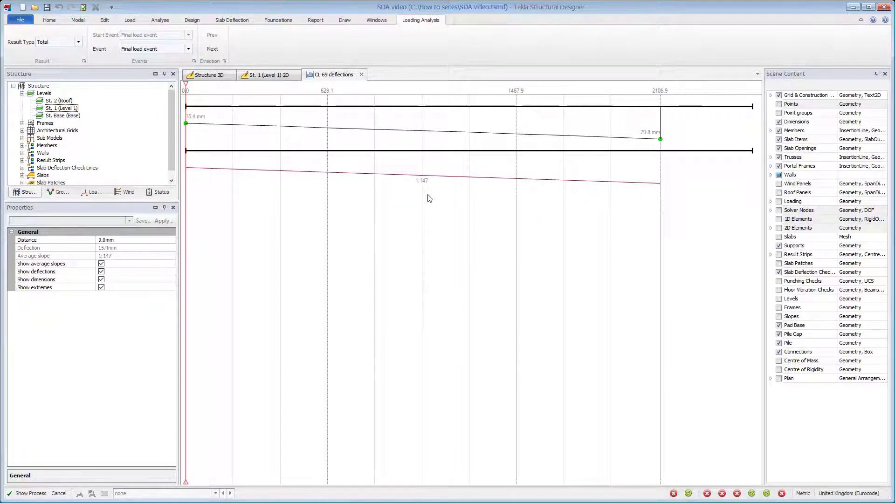
- Show CL 69 differential deflection from Sensitive finishes added (7.6–16.6 mm, 1:235), then return to Level 1
click(65, 44)
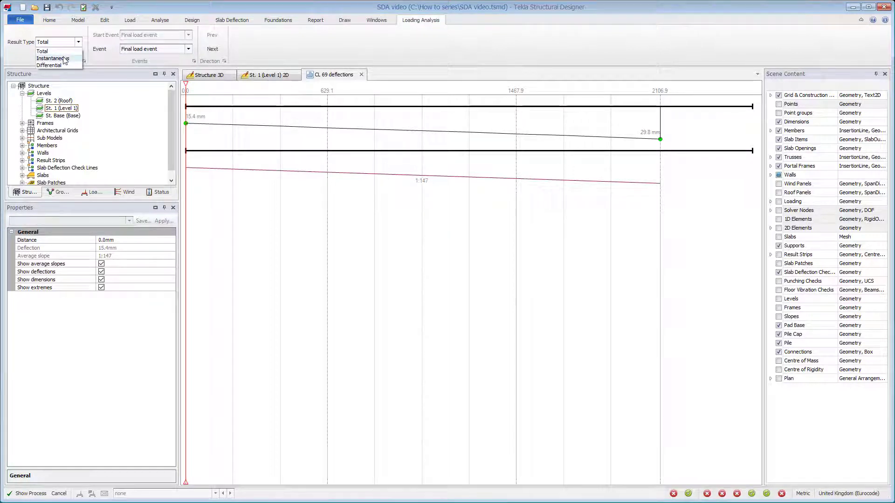
click(49, 65)
click(154, 35)
click(147, 65)
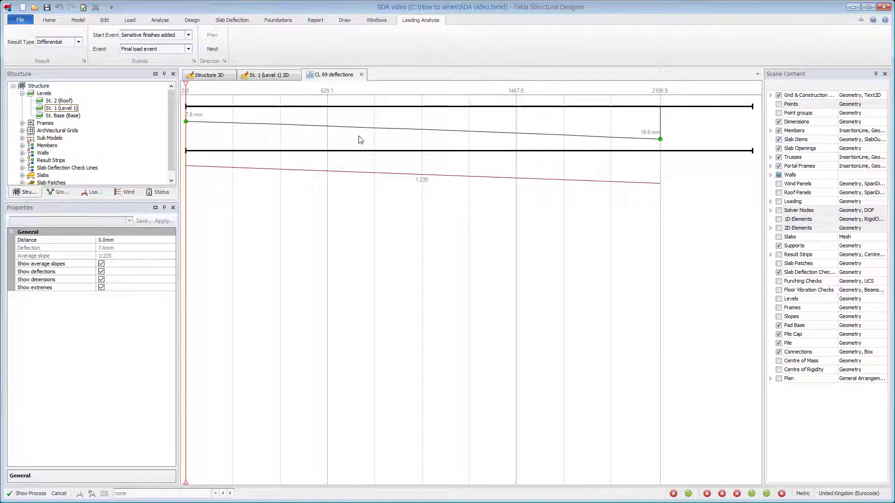
click(278, 76)
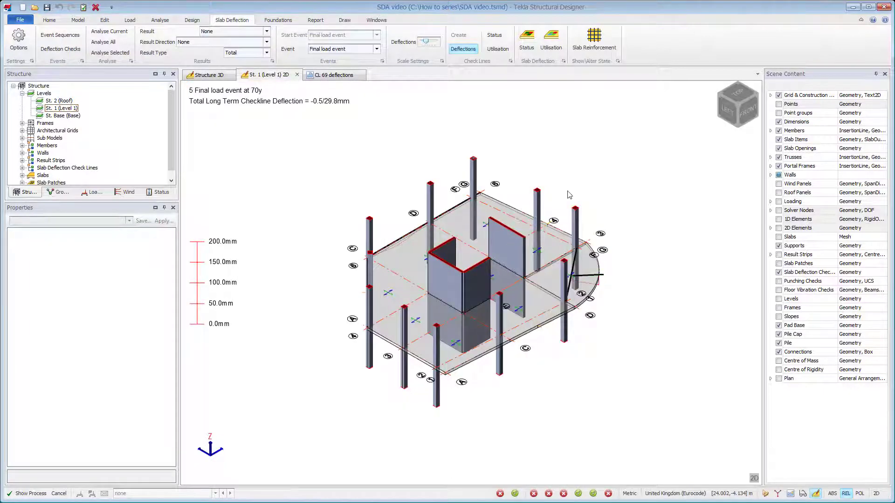
- Toggle check line and slab status/utilisation colouring off, leaving a plain 2D Level 1 plan
click(492, 38)
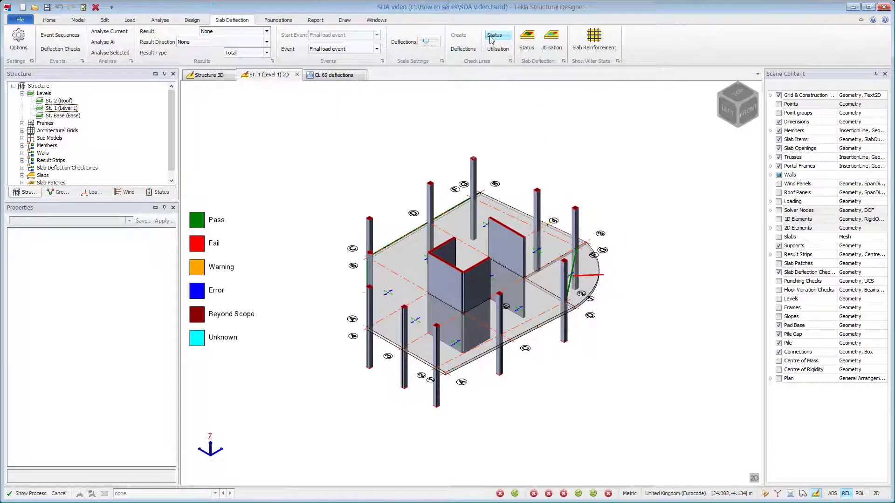
mouse_move(603, 276)
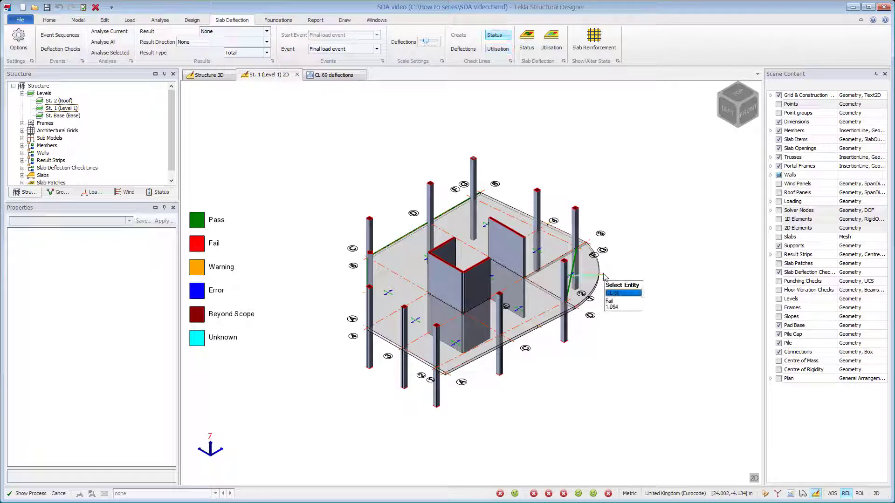
click(496, 49)
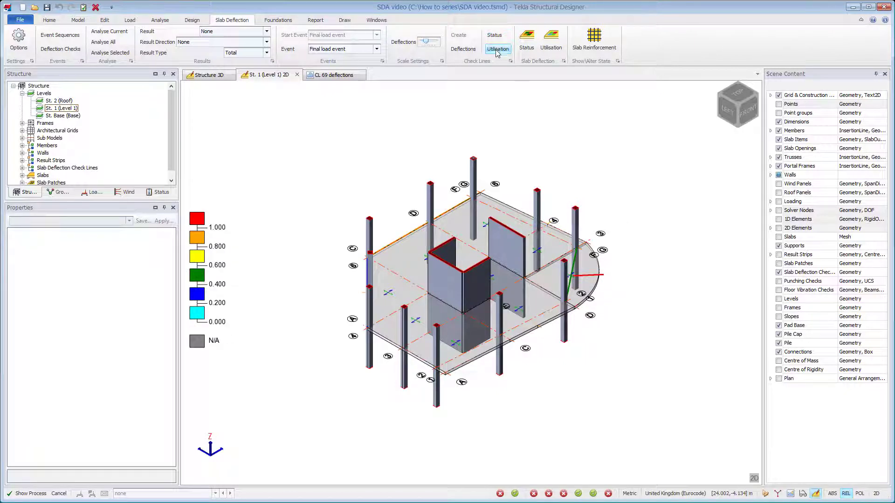
click(526, 39)
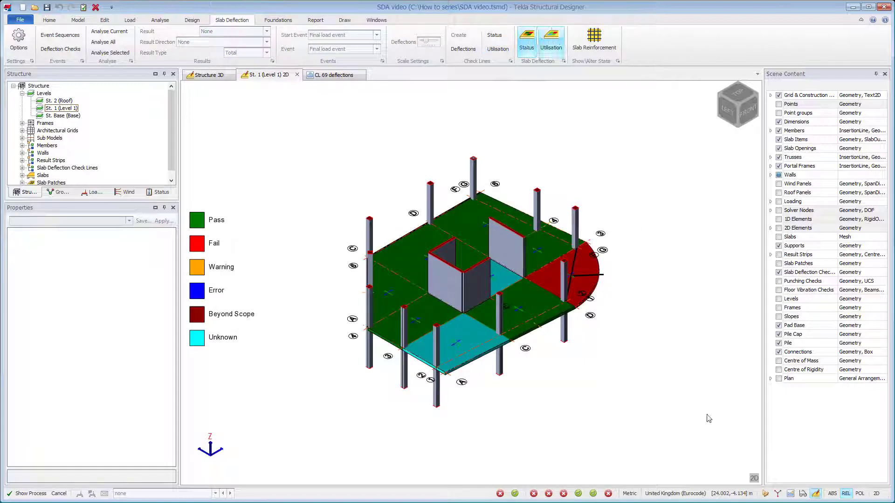
click(753, 479)
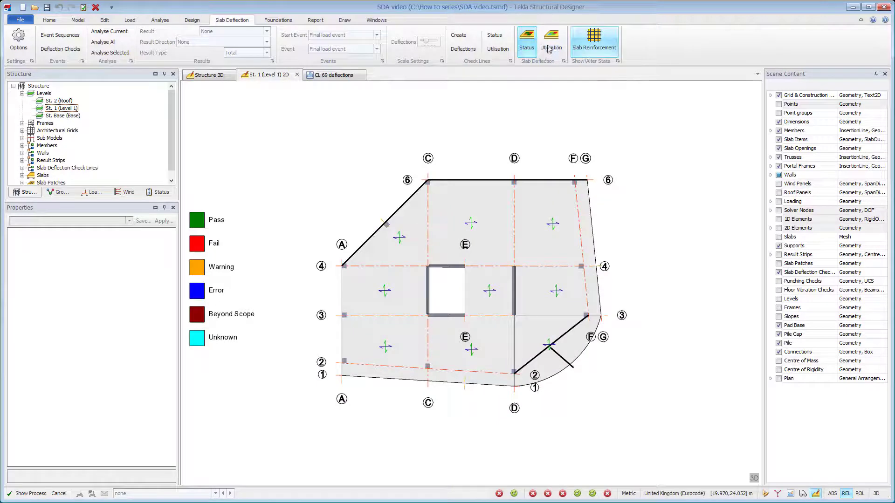
click(530, 45)
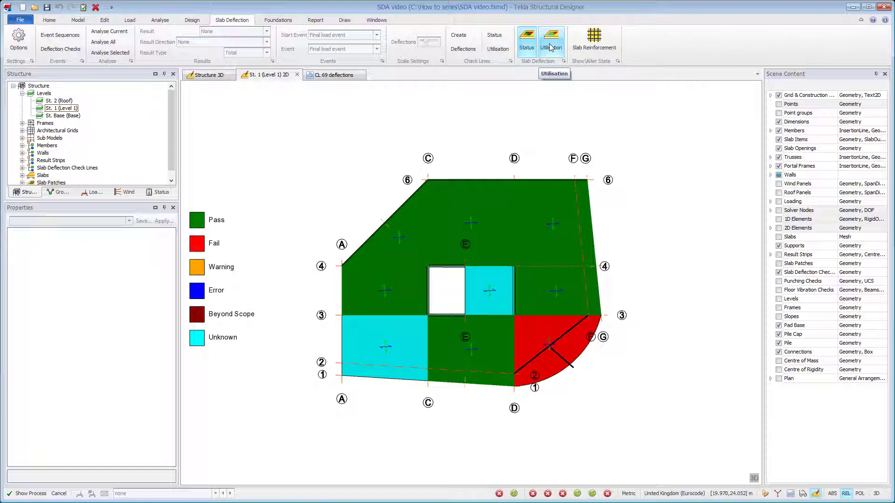
click(551, 47)
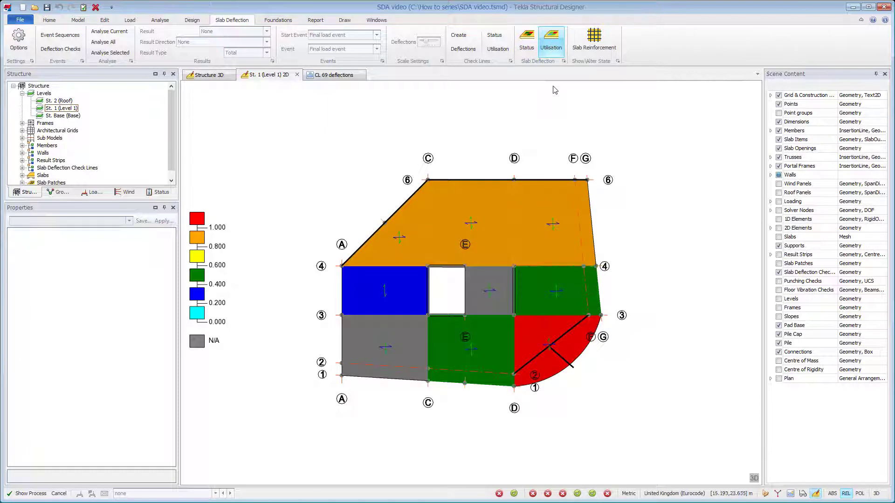
click(551, 48)
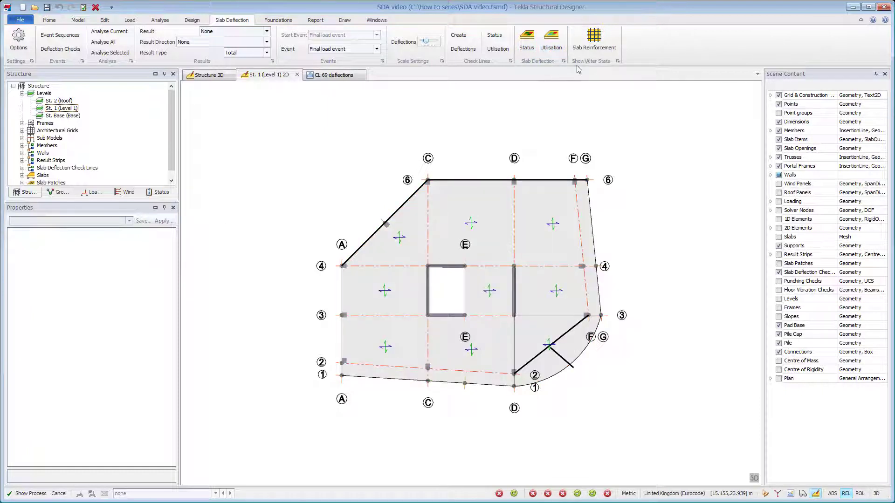
- Generate the CL 69 member report, showing Sensitive Finishes failing at 1.064, then return to Level 1
right_click(573, 369)
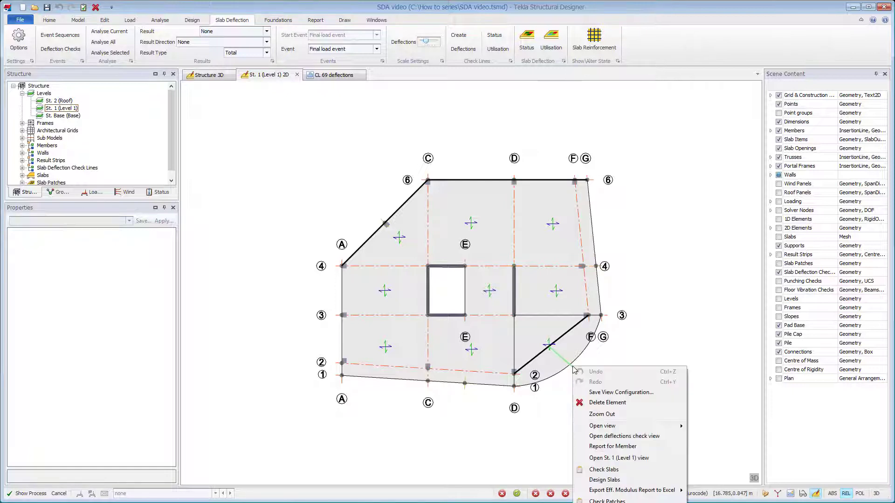
click(601, 448)
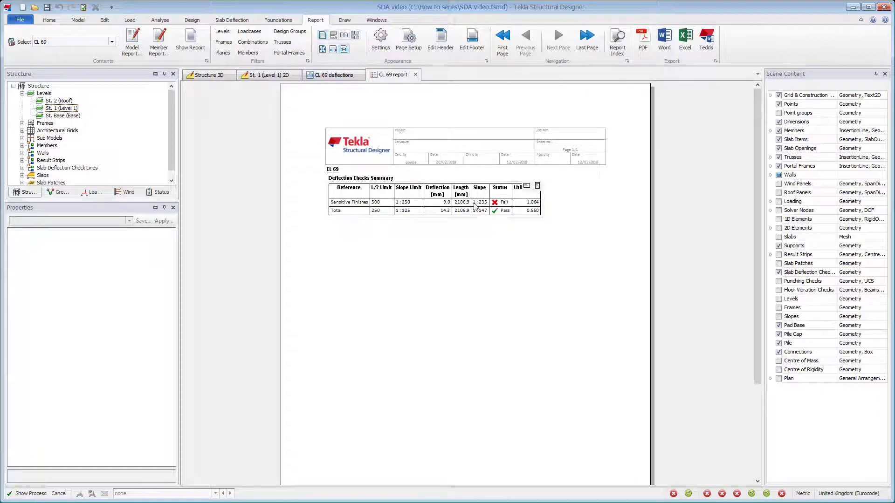
click(338, 75)
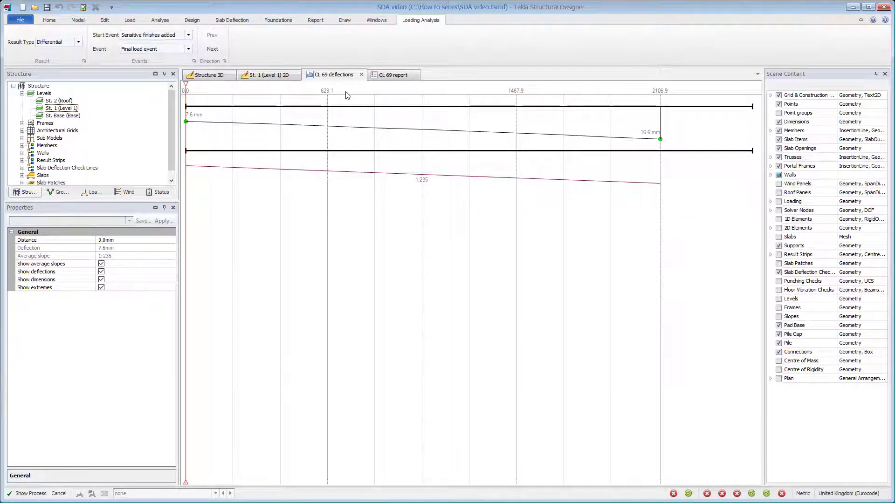
click(278, 75)
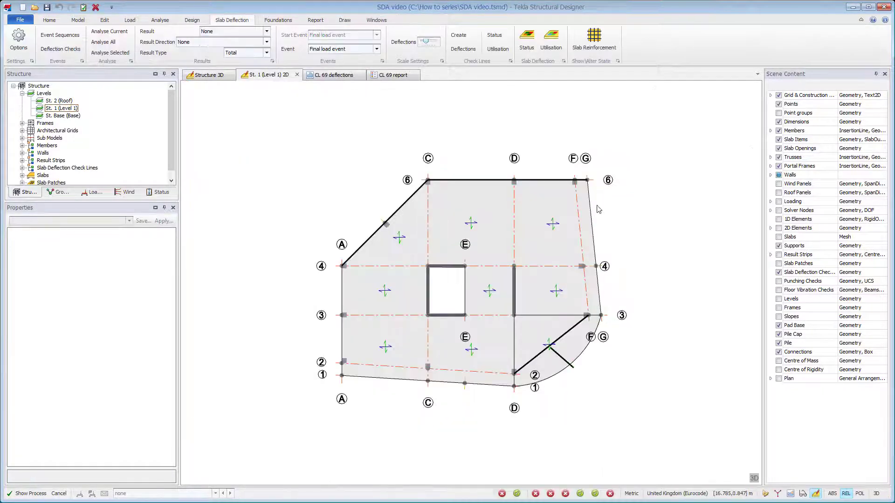
- Apply top user bars H20 at 150 mm spacing in X to the bottom-right Level 1 panel
click(595, 40)
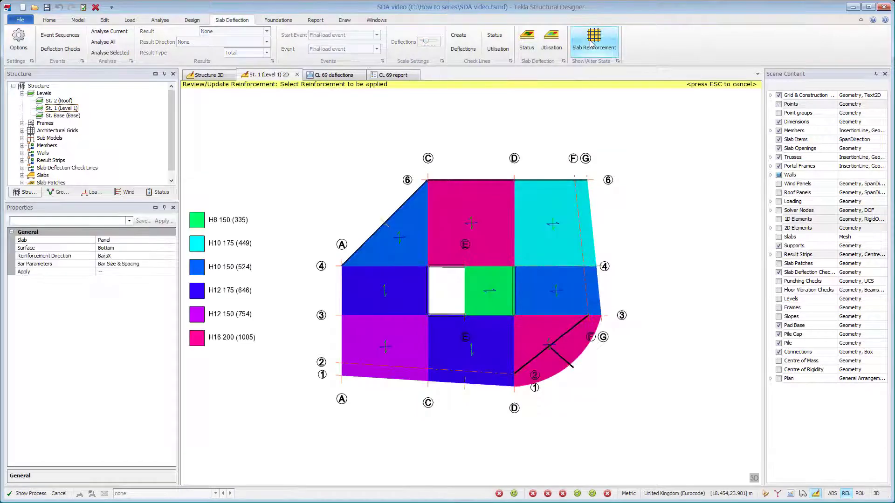
click(171, 247)
click(170, 256)
click(173, 272)
click(157, 336)
click(124, 303)
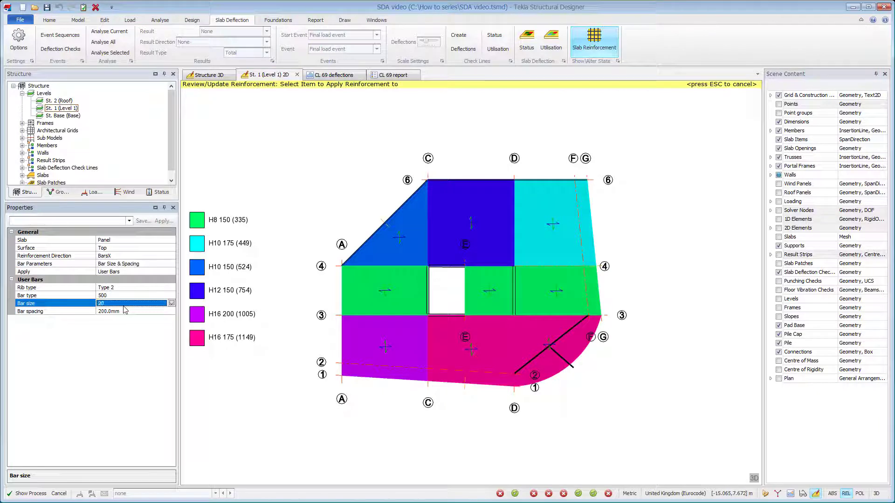
click(121, 310)
text(150)
key(Return)
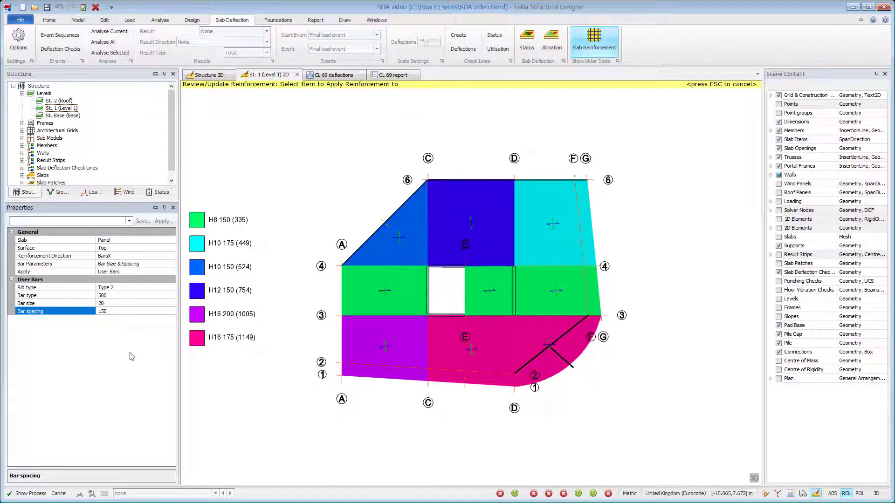
click(545, 369)
- Apply the same H20 150 user bars in the Y direction to that panel
click(172, 260)
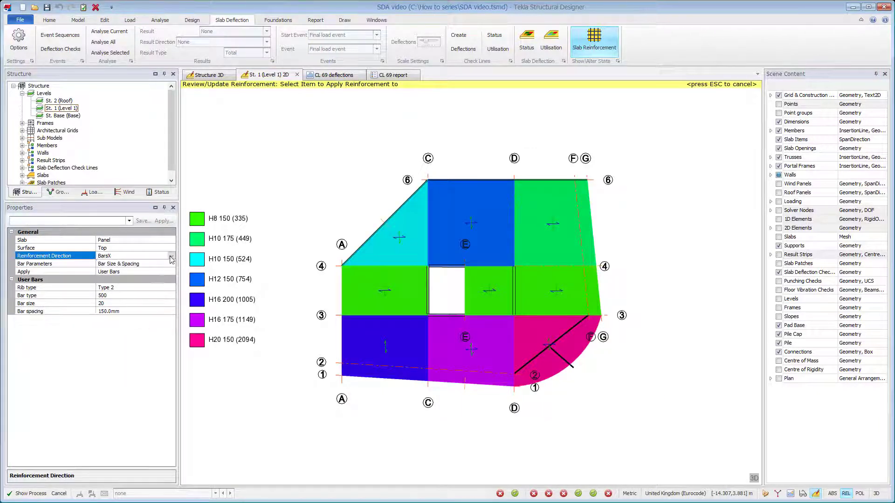
click(172, 278)
click(171, 272)
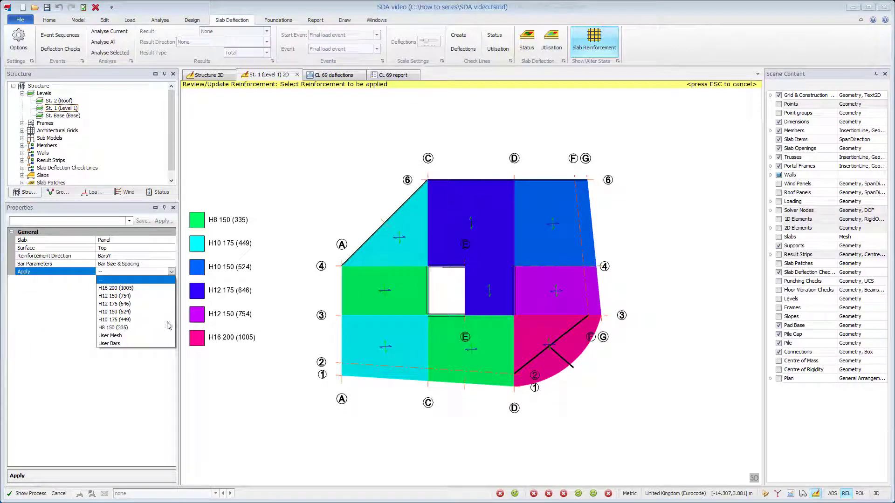
click(109, 344)
click(533, 386)
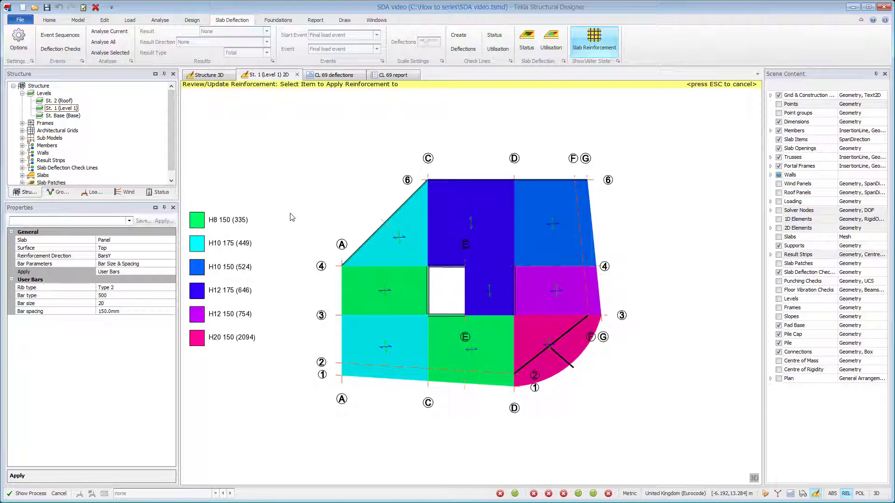
key(Escape)
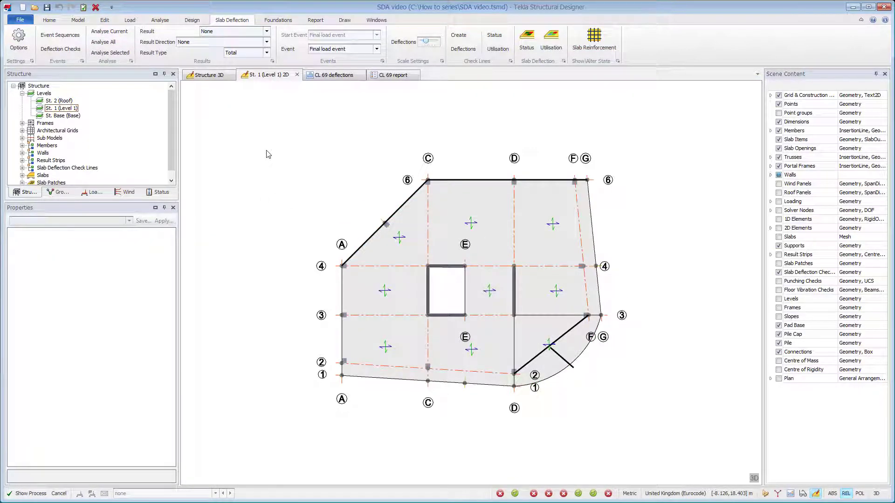
- Update the CL 69 report to confirm both checks pass, then open the Roof 2D plan
click(501, 36)
click(347, 78)
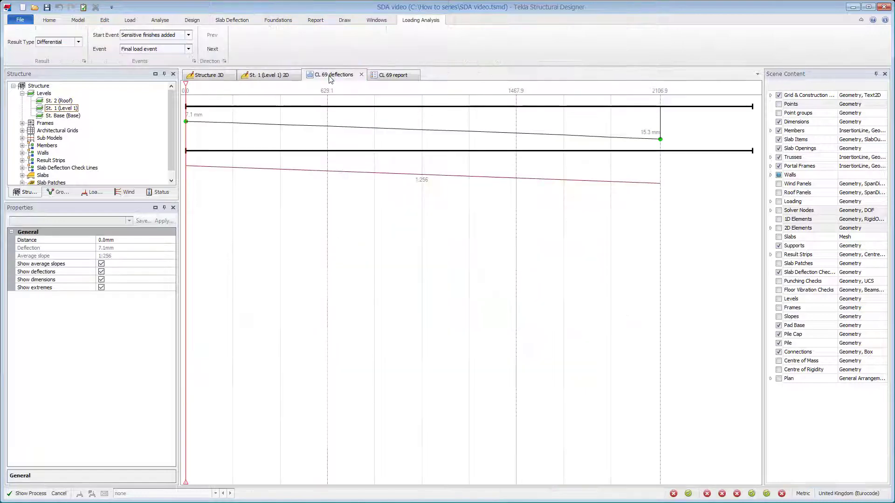
click(394, 76)
click(699, 89)
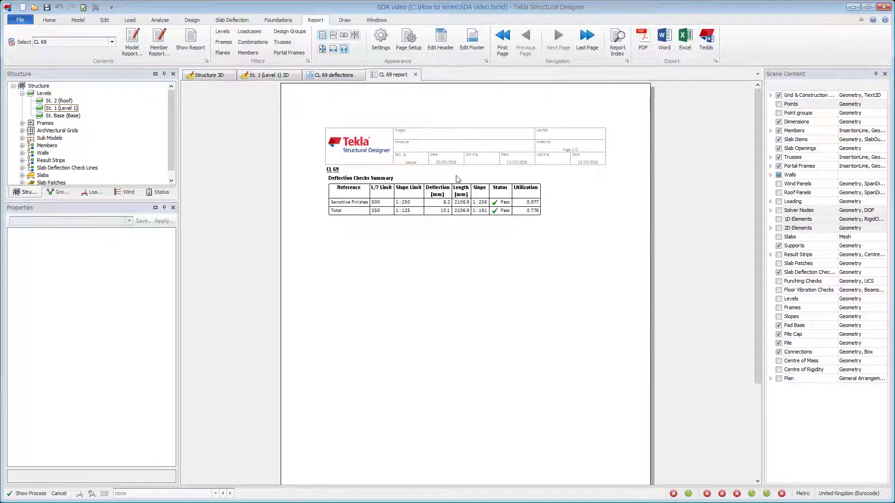
click(338, 77)
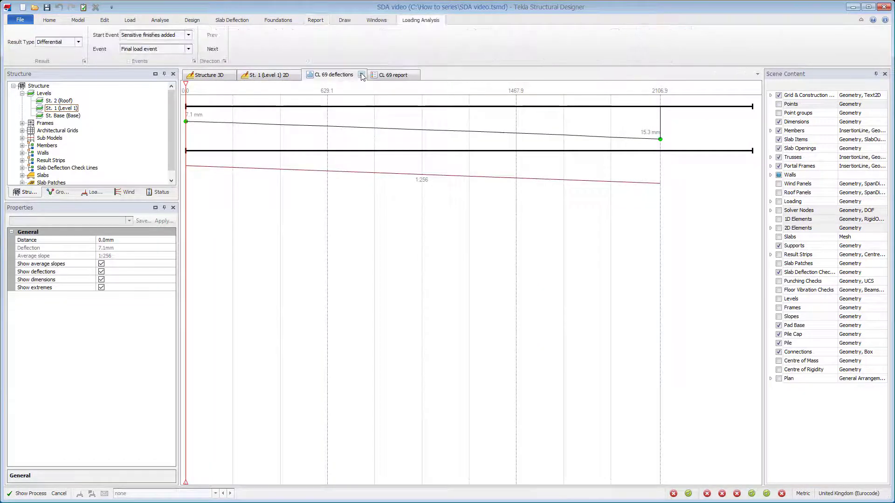
click(361, 76)
click(355, 75)
double_click(71, 101)
- Show roof deflections and add check lines D/1 to grid 3 and C/6 to F/G-6, coloured by status
click(110, 32)
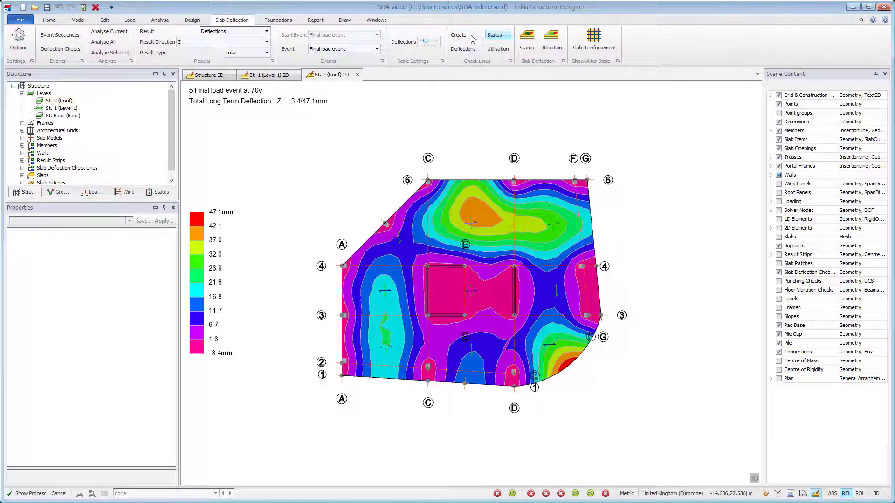
click(458, 35)
click(514, 372)
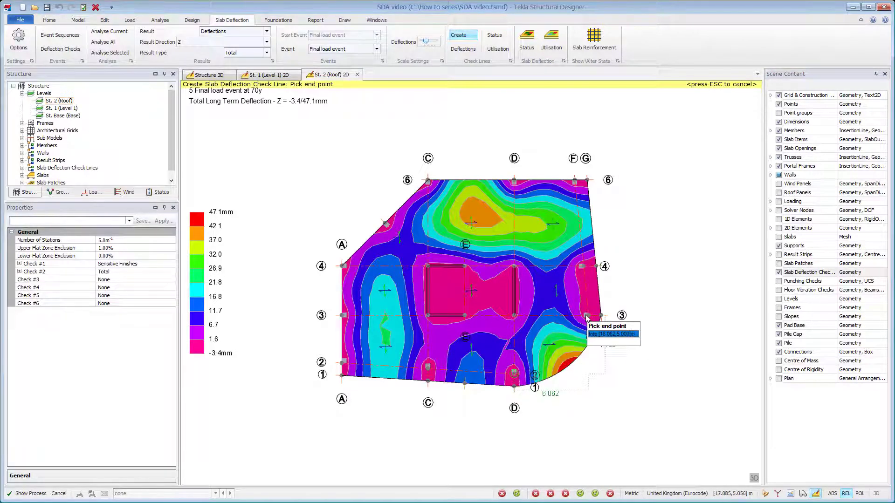
click(586, 316)
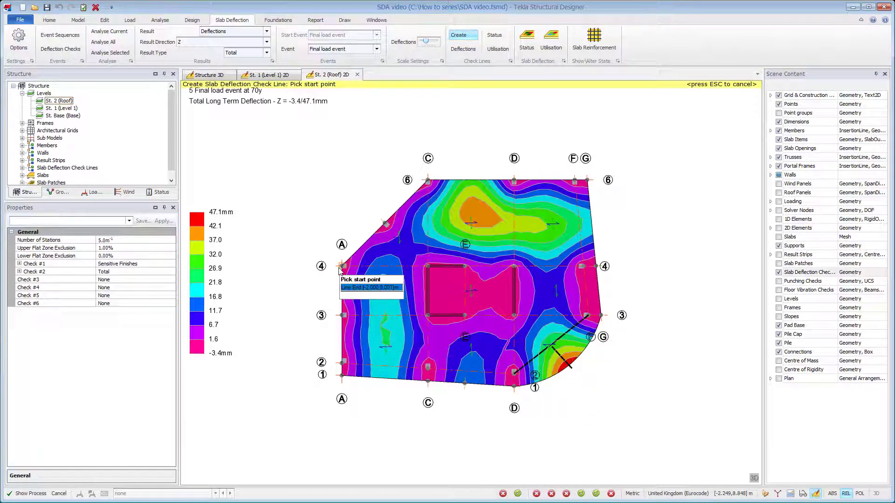
click(428, 179)
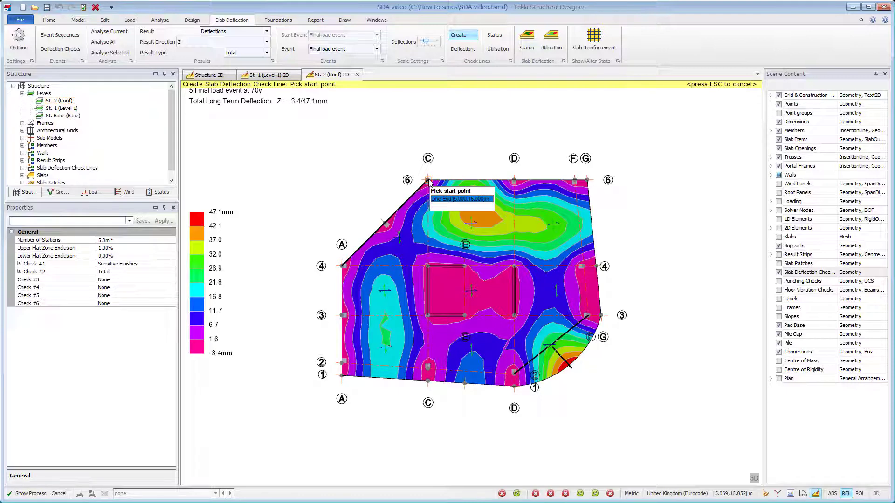
click(573, 180)
key(Escape)
click(494, 35)
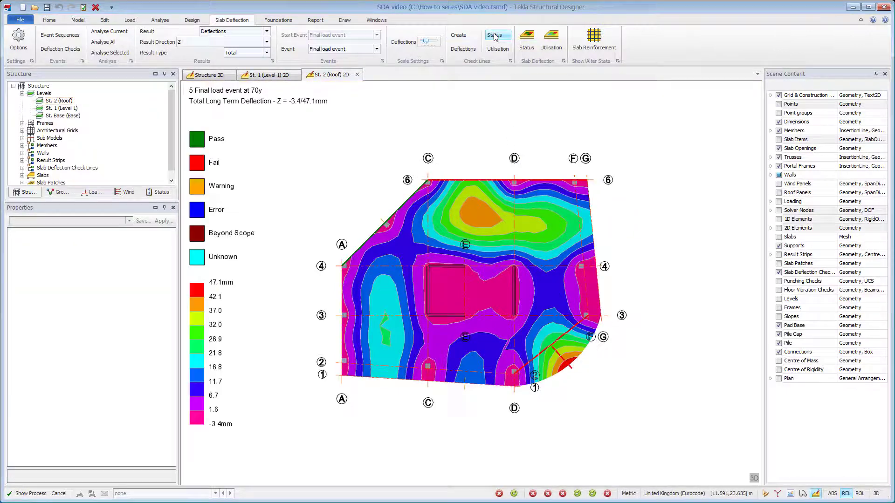
- Hide the contours and set the A–C/4–6 roof slab overall depth to 160 mm
click(239, 32)
click(237, 76)
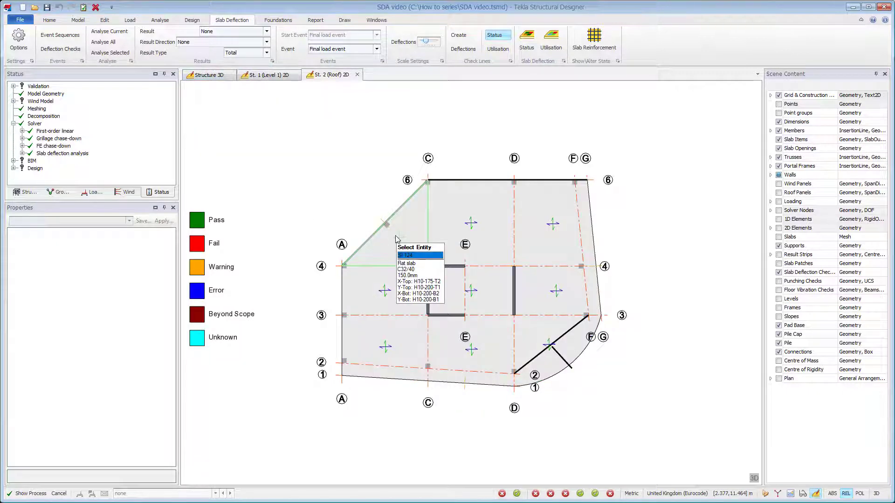
click(366, 233)
click(110, 343)
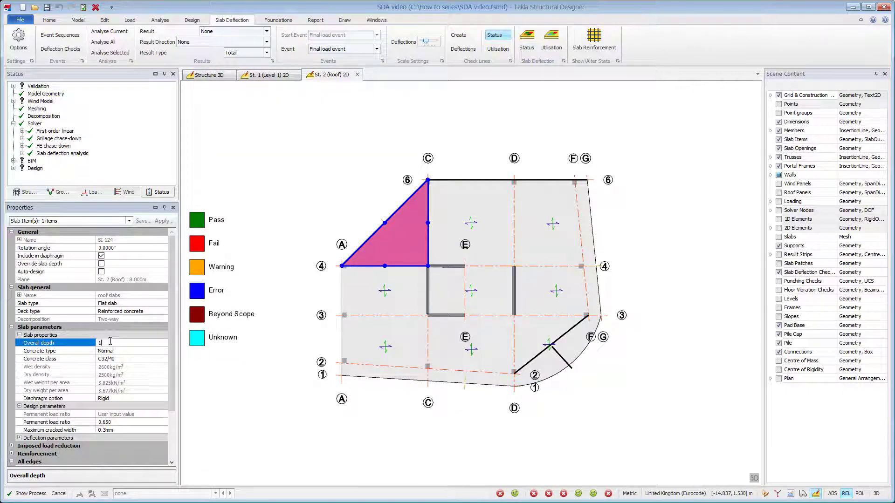
text(160)
key(Return)
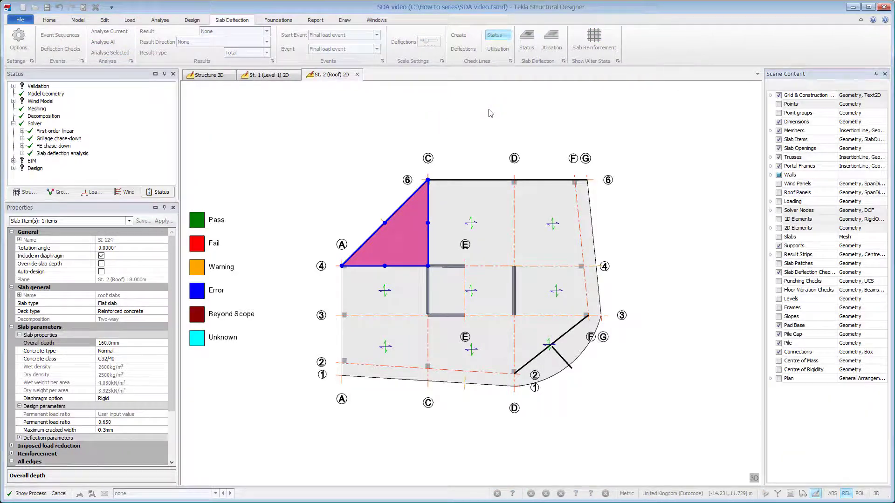
- Turn on check line name labels and save the current view configuration
click(858, 273)
click(844, 305)
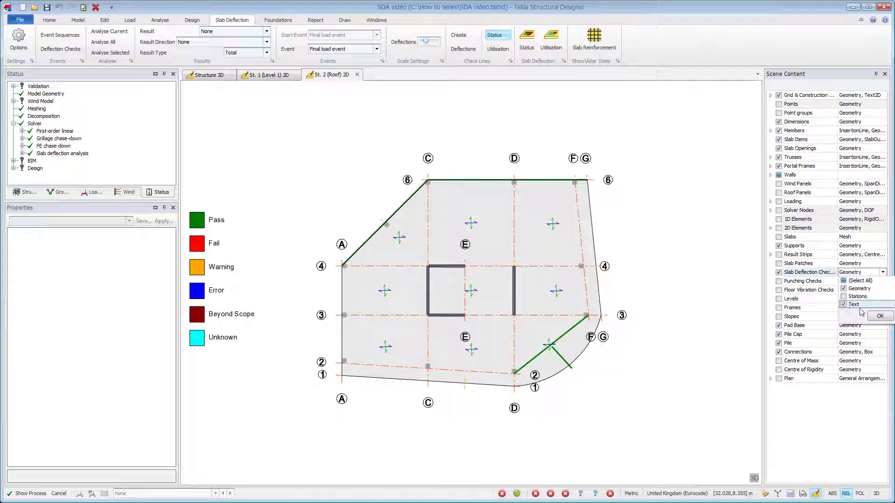
click(880, 316)
right_click(359, 144)
click(393, 170)
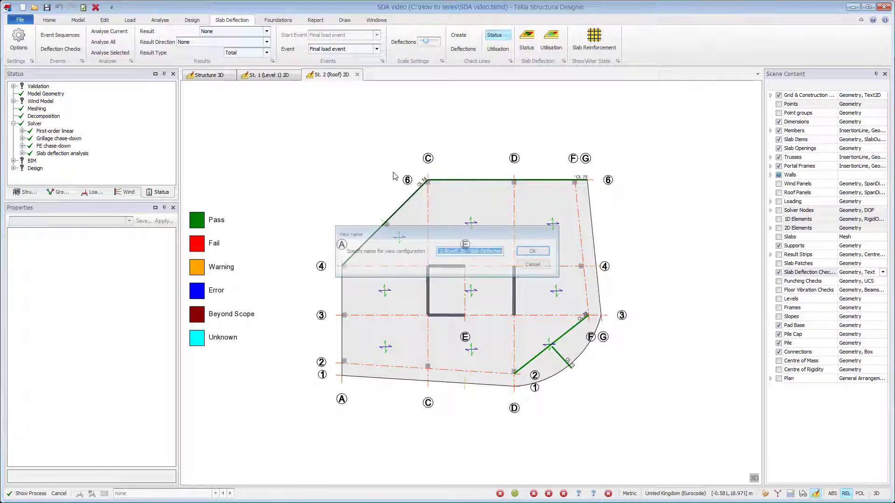
click(535, 253)
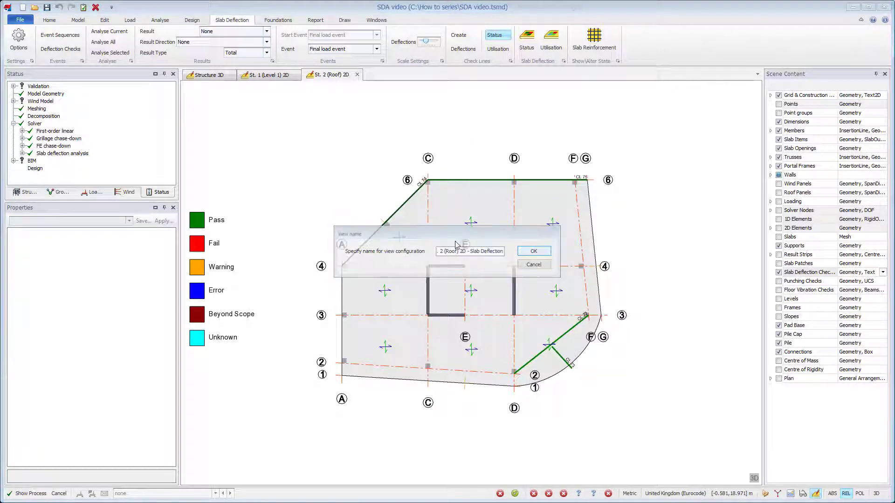
click(315, 20)
- Create a new report style with a View chapter set to the saved roof view
click(133, 41)
click(264, 306)
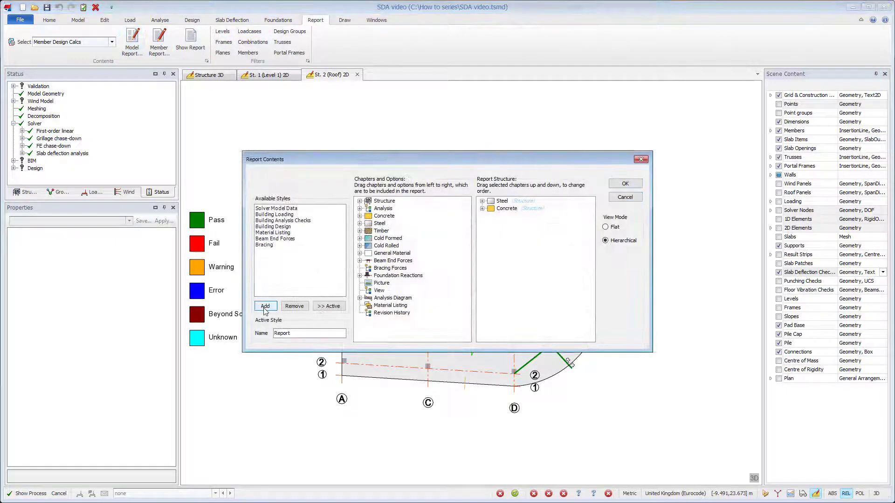
drag(379, 290, 495, 201)
right_click(497, 201)
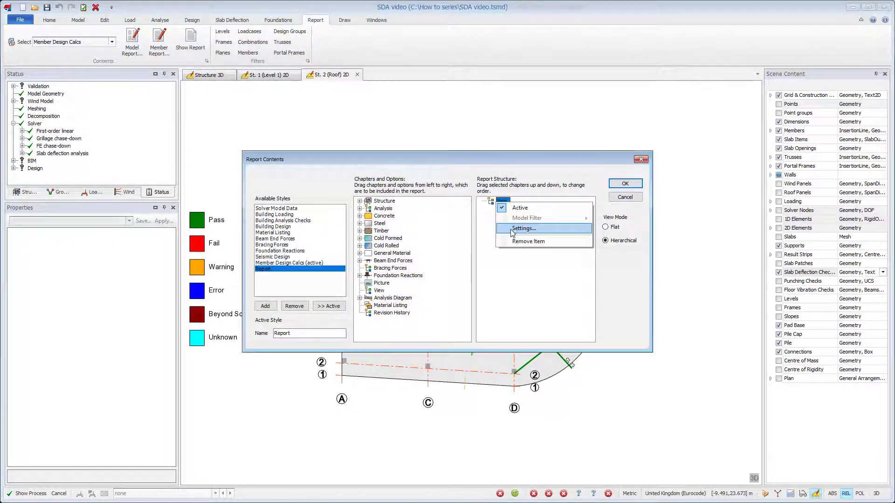
click(523, 228)
click(354, 209)
click(578, 185)
- Add the Slab Deflection Check Lines chapter, filtered to Selected levels, to the report style
click(359, 215)
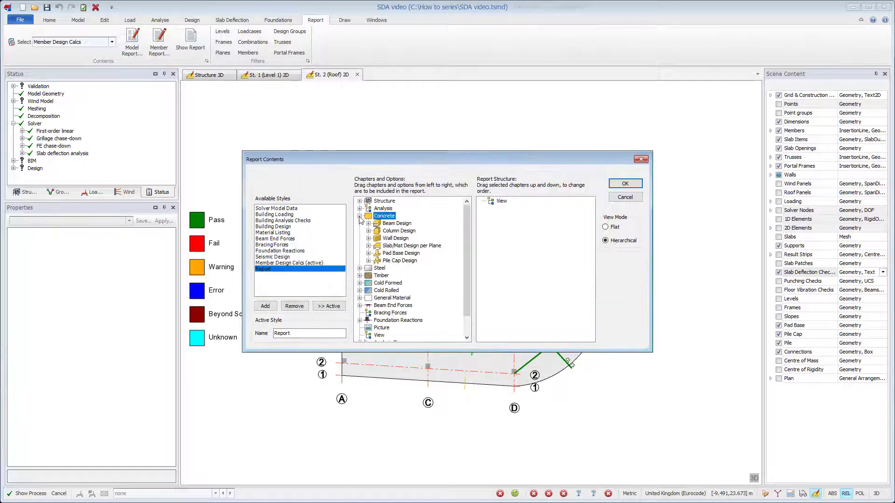
click(369, 245)
drag(399, 284, 492, 219)
click(492, 219)
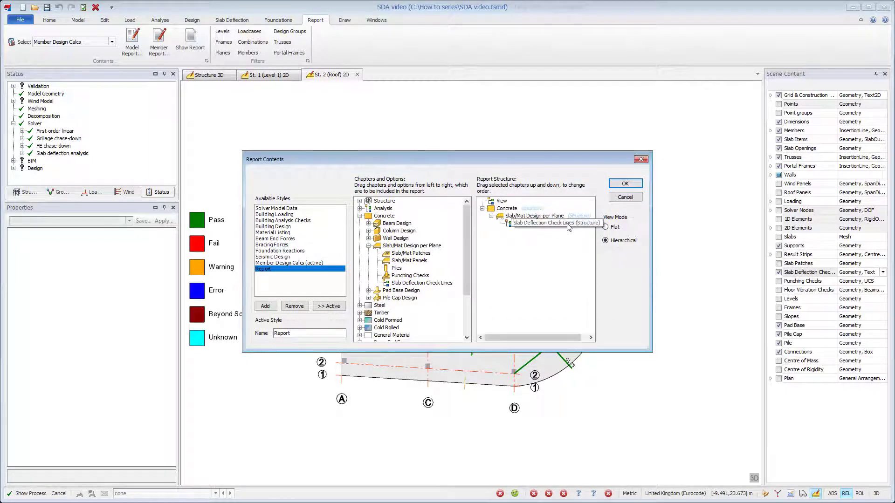
right_click(570, 224)
mouse_move(643, 240)
click(692, 266)
click(350, 252)
click(371, 192)
click(545, 178)
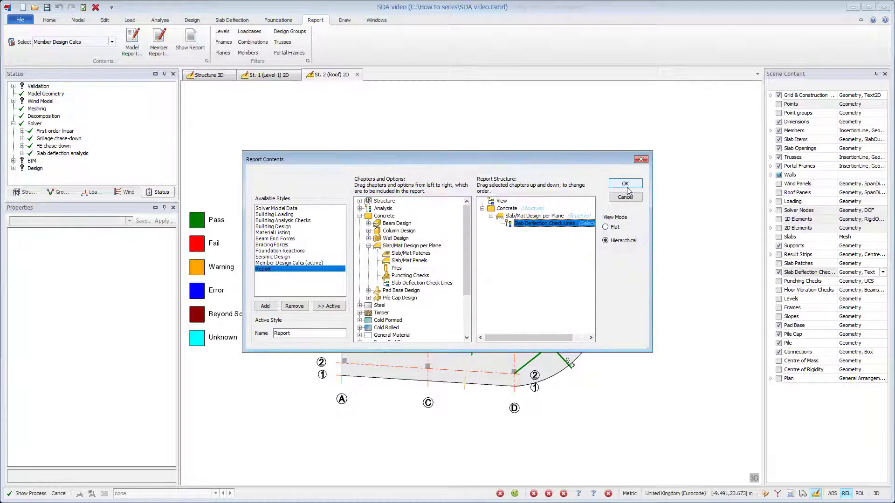
click(625, 183)
- Select the new Report style and generate the report
click(112, 42)
drag(112, 72, 112, 85)
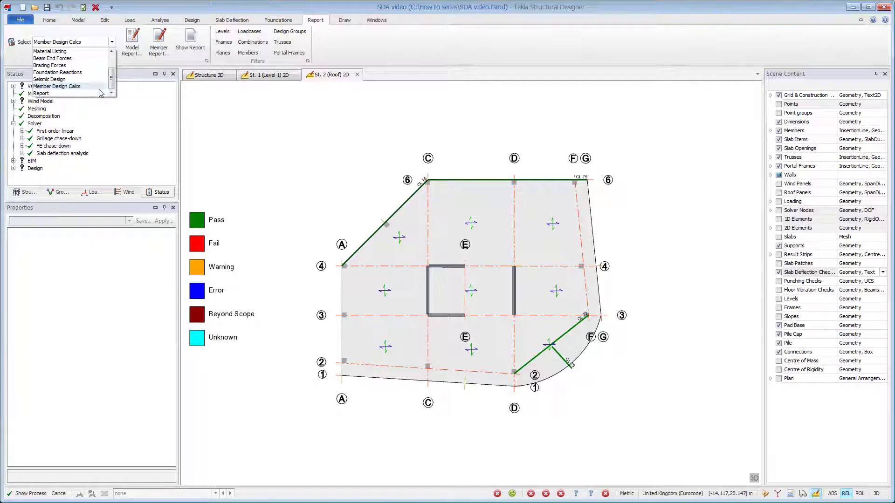
click(75, 93)
click(191, 39)
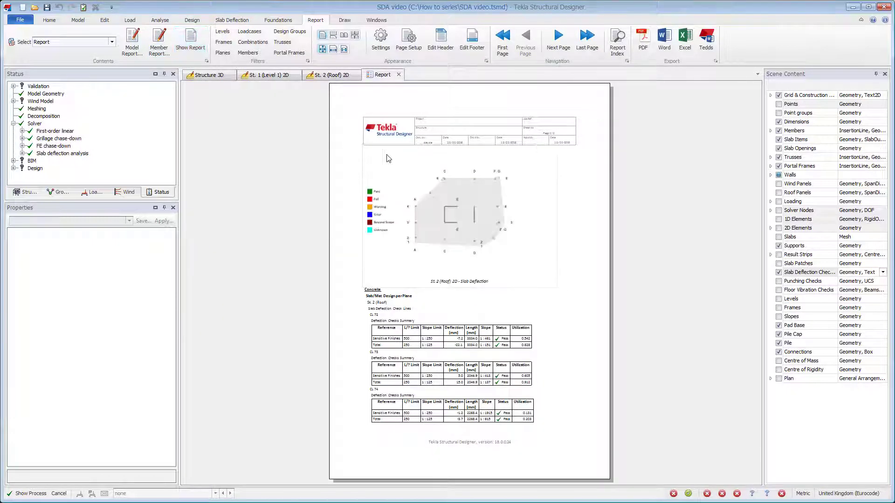
- Display Deflections result contours on both slab levels in the 3D structure view
click(204, 76)
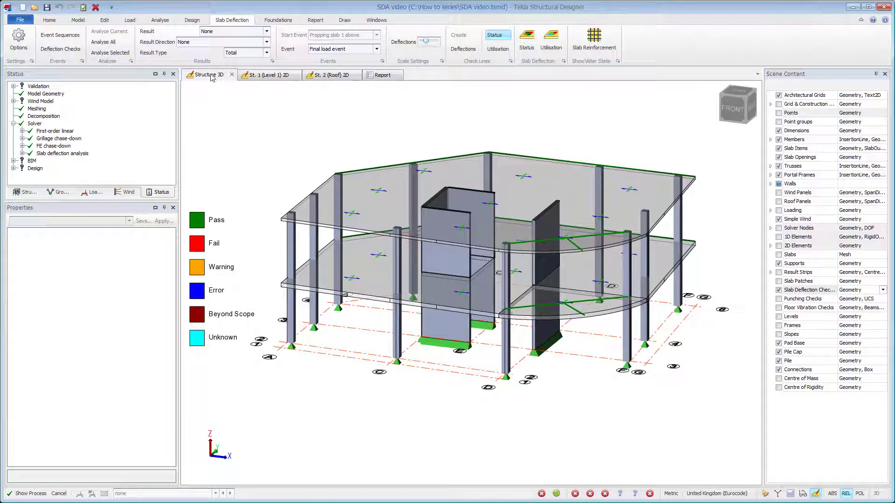
click(211, 32)
click(214, 38)
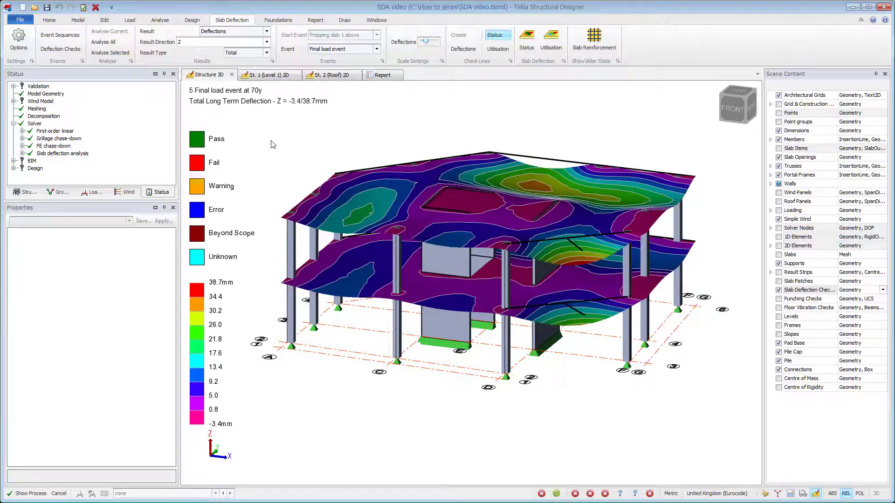